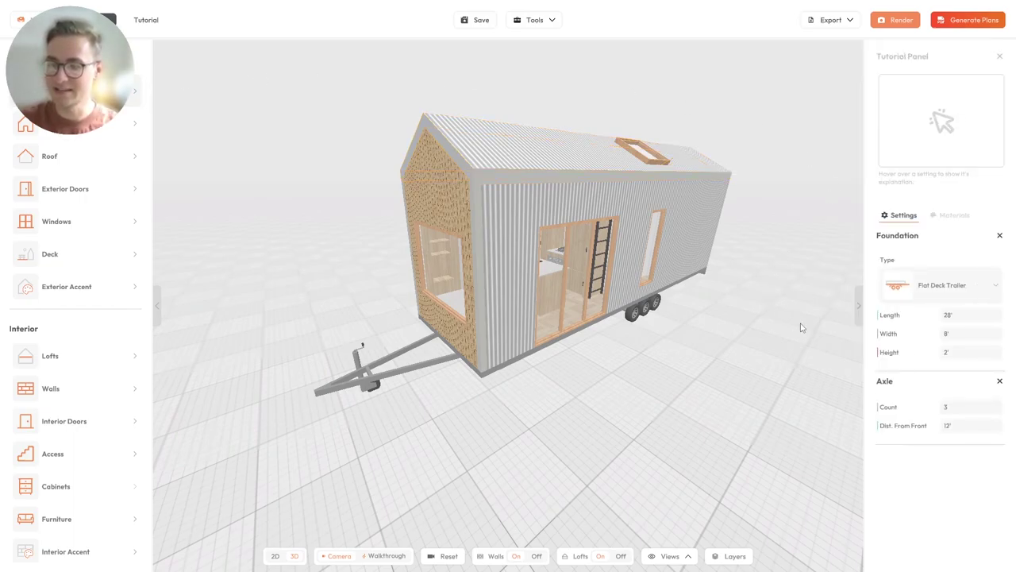
Change the foundation type to Fender Trailer.
mouse_move(921, 286)
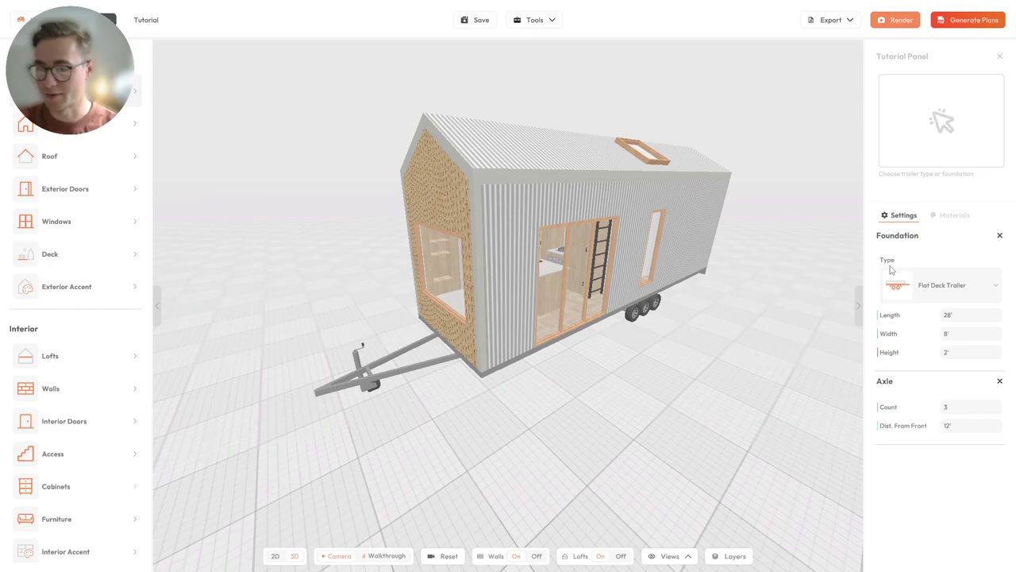
drag(765, 287, 685, 286)
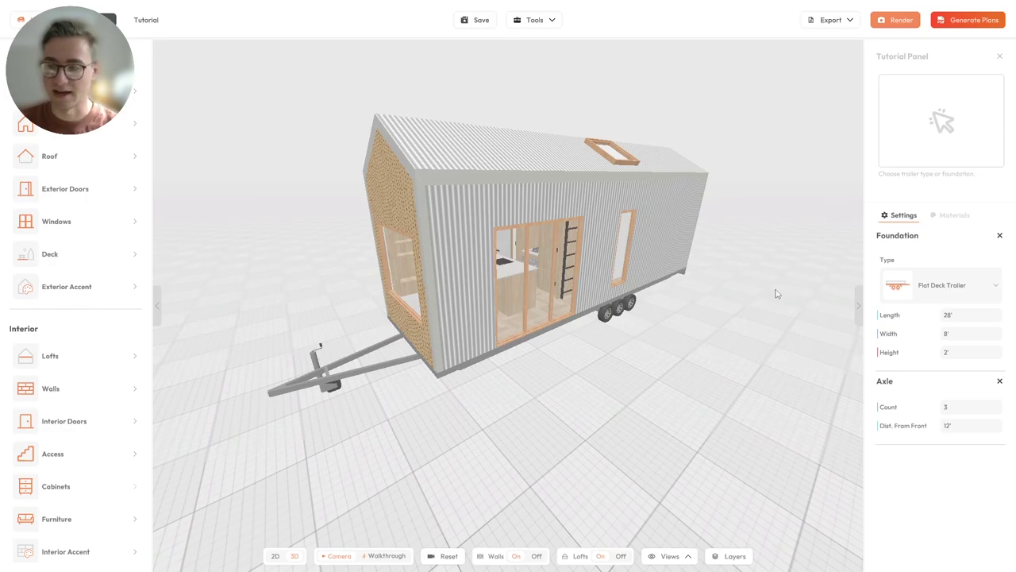
click(909, 284)
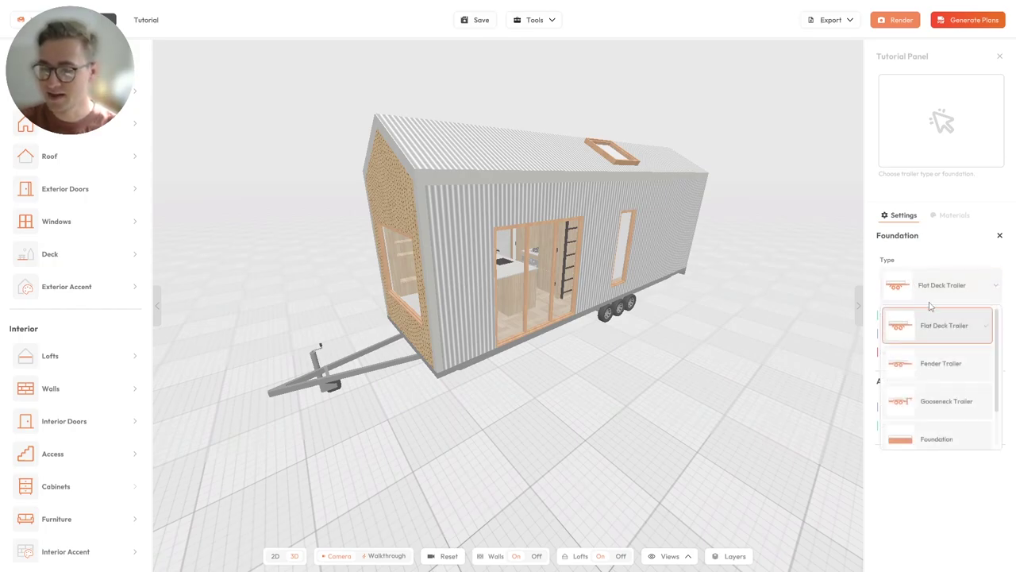
scroll(913, 356, down, 1)
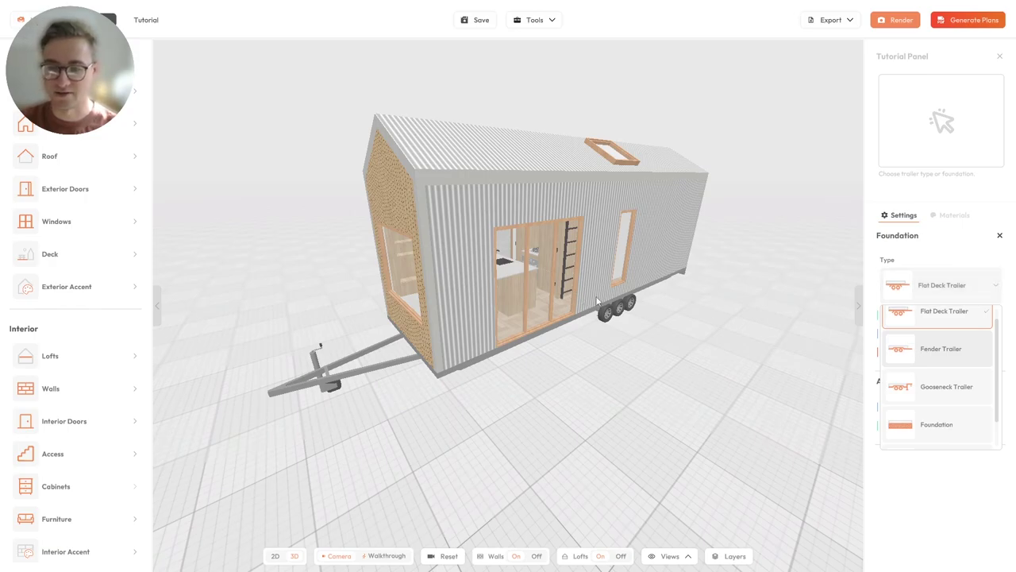
click(909, 355)
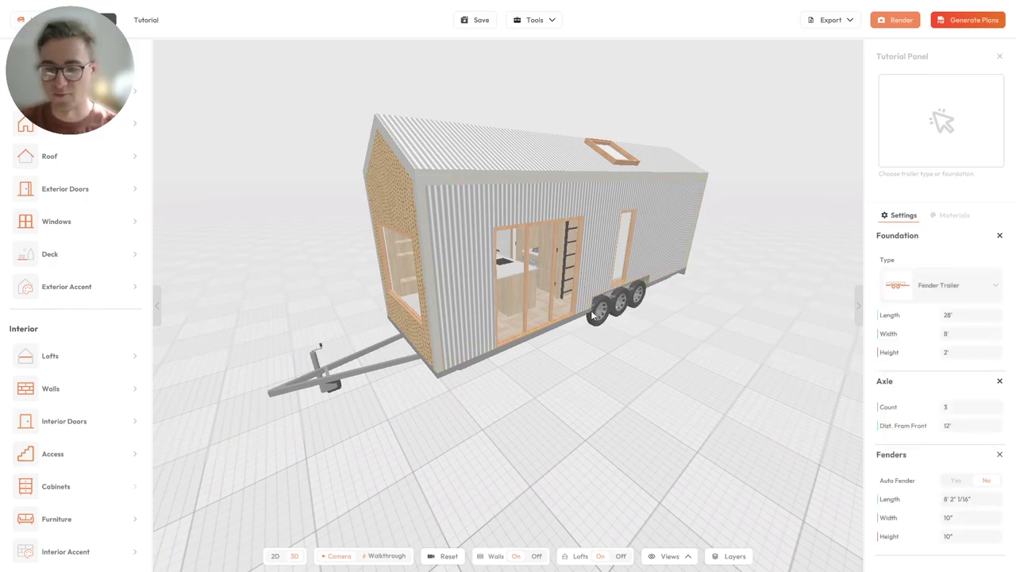
Switch the foundation type to a fixed Foundation base.
click(919, 290)
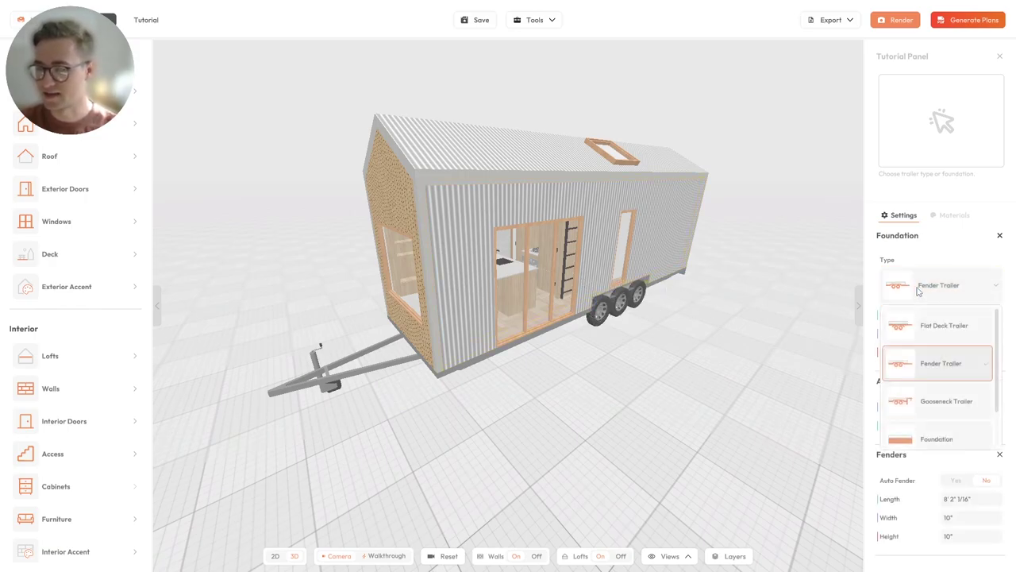
scroll(933, 389, down, 2)
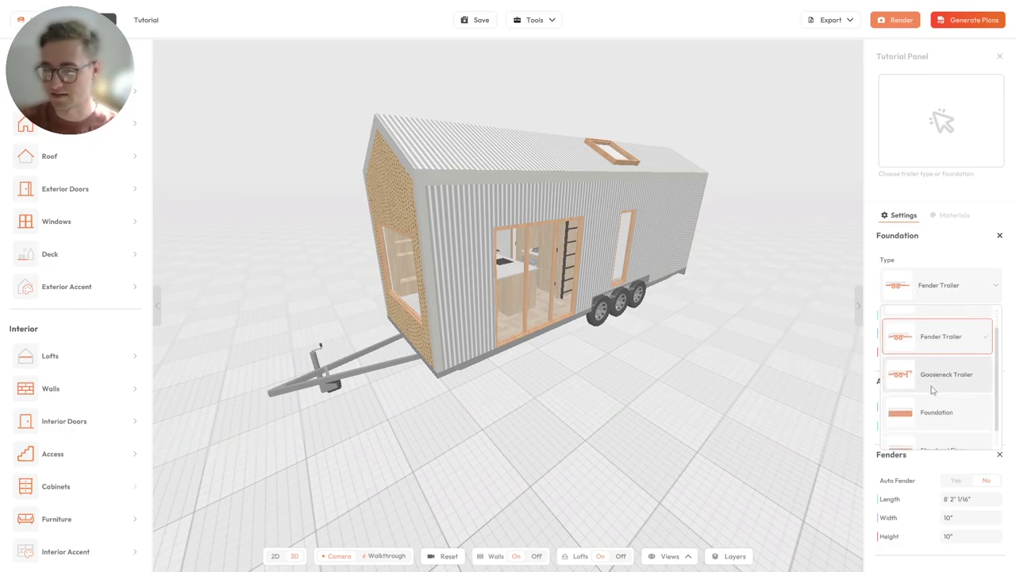
click(936, 391)
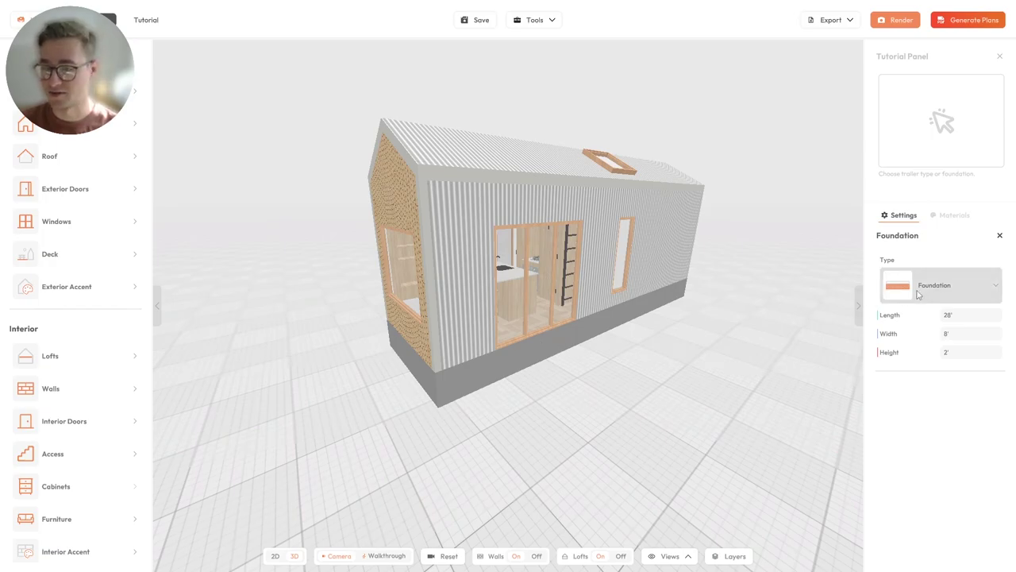
Try the Structural Floor foundation type, and return the type to Flat Deck Trailer.
click(941, 285)
scroll(927, 395, down, 2)
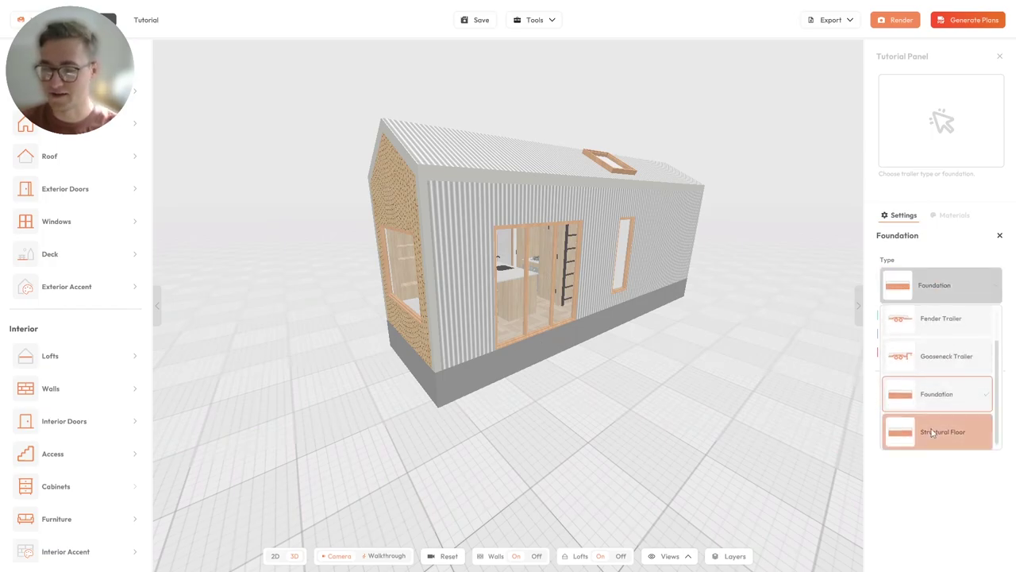
click(939, 431)
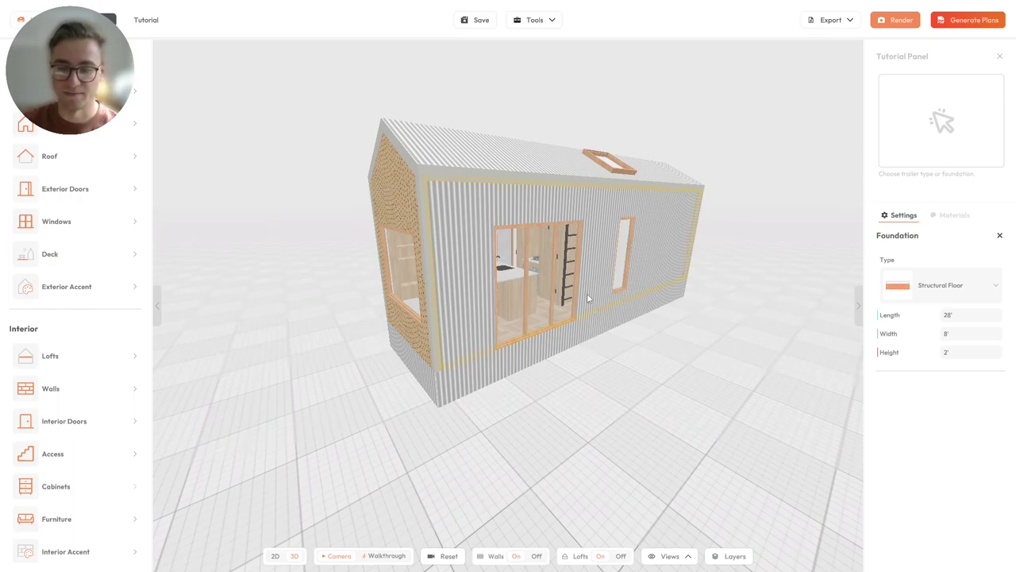
click(940, 287)
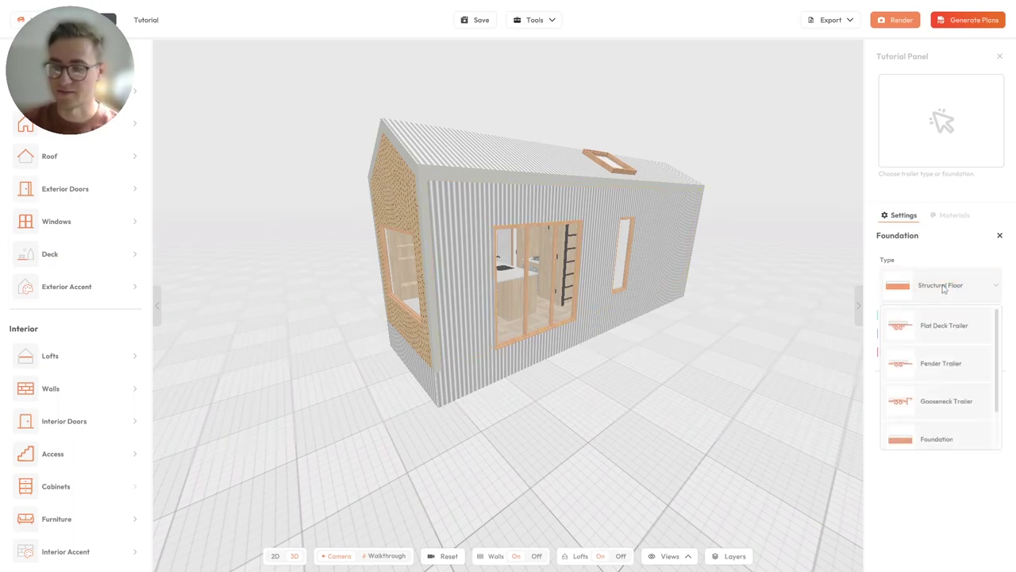
click(922, 328)
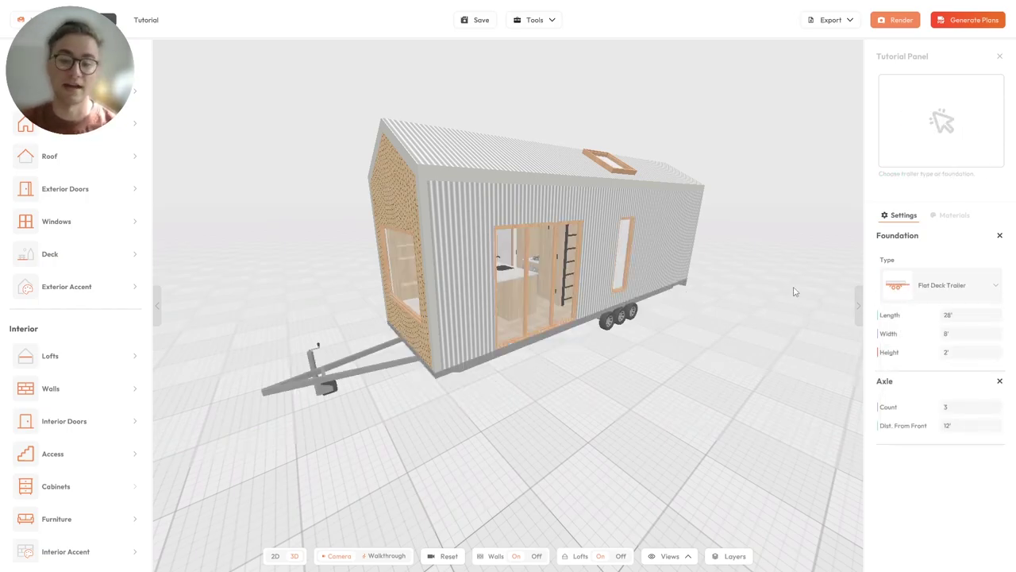
Set the flat deck trailer's length to 30' and its width to 10'.
mouse_move(903, 318)
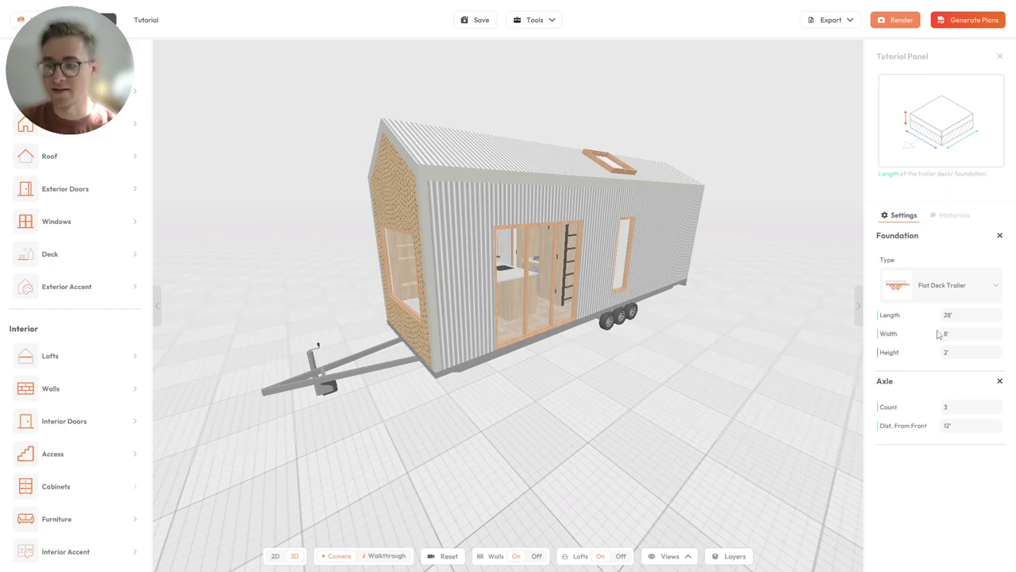
click(966, 320)
text(30)
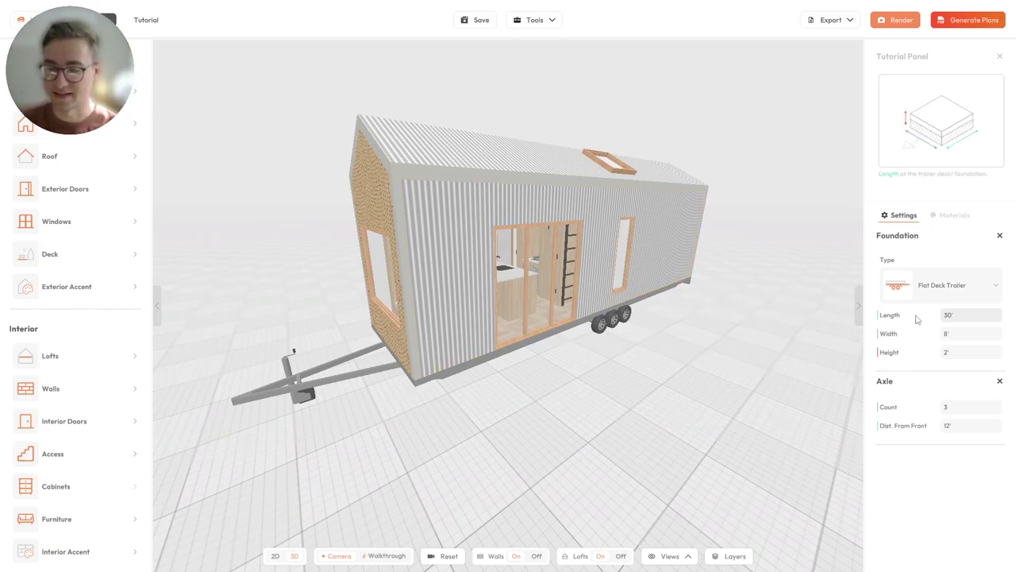
click(961, 338)
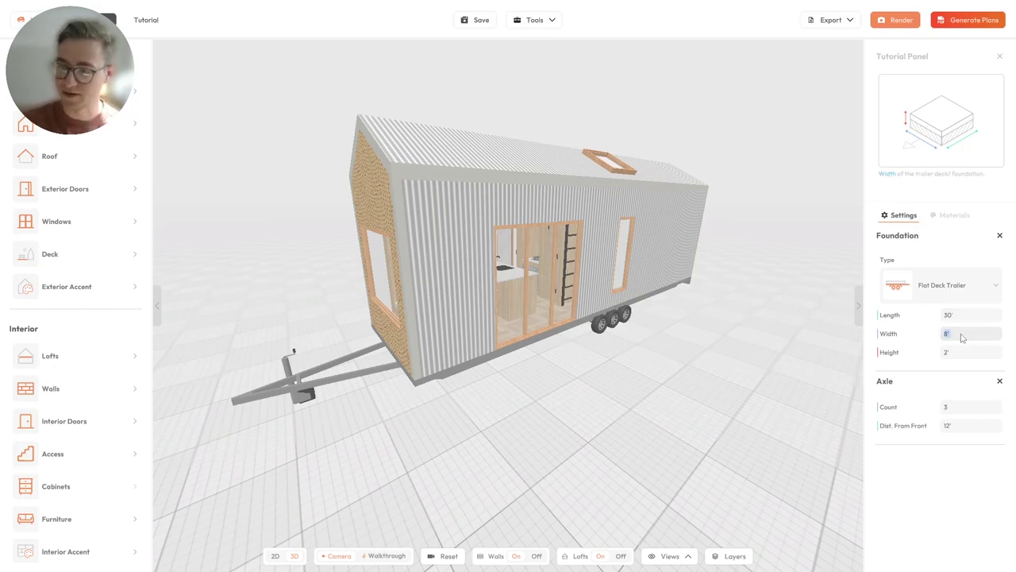
text(10)
key(Return)
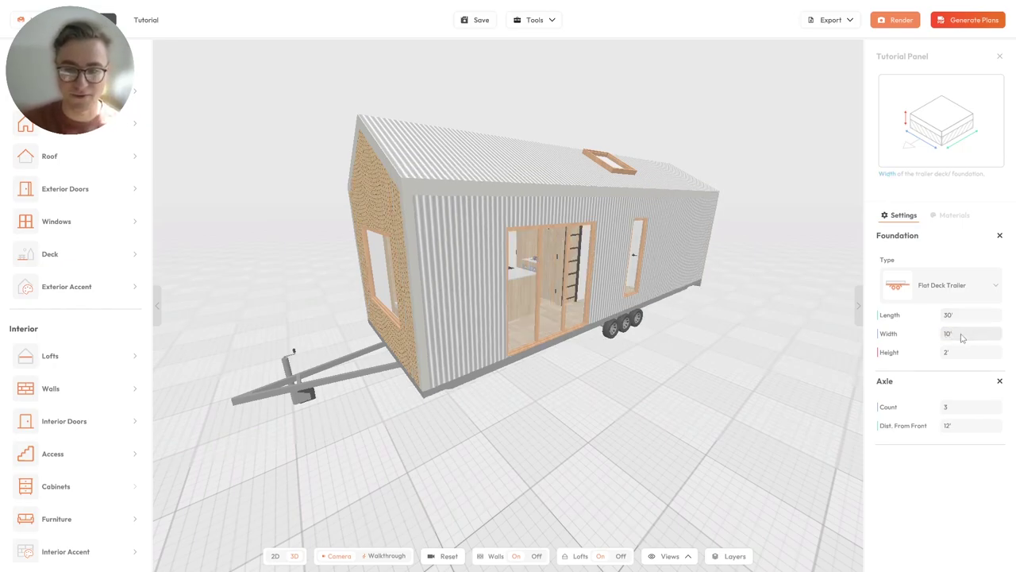
Examine the front corner of the trailer deck up close, checking its height above the ground.
mouse_move(962, 358)
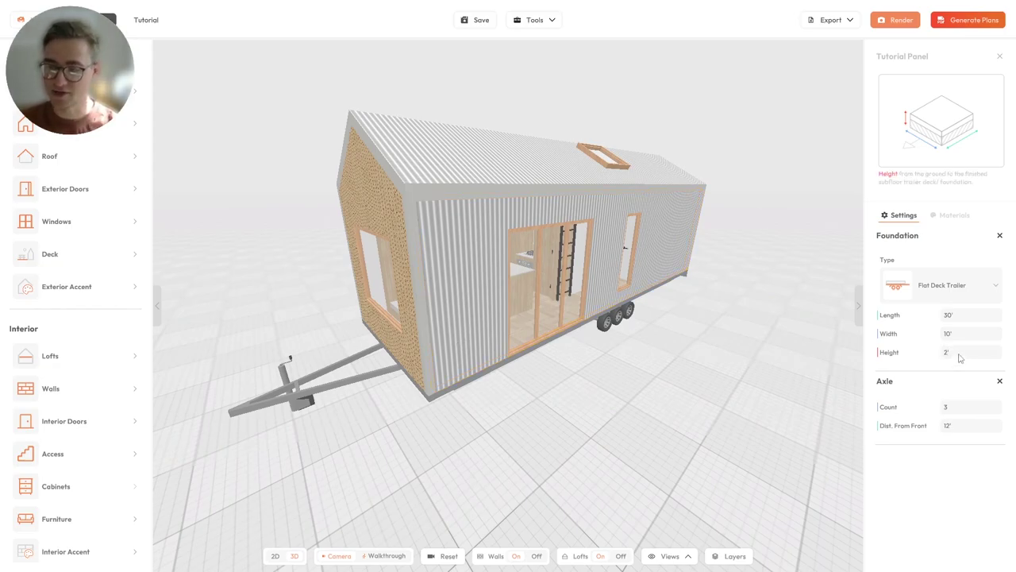
drag(629, 360, 522, 306)
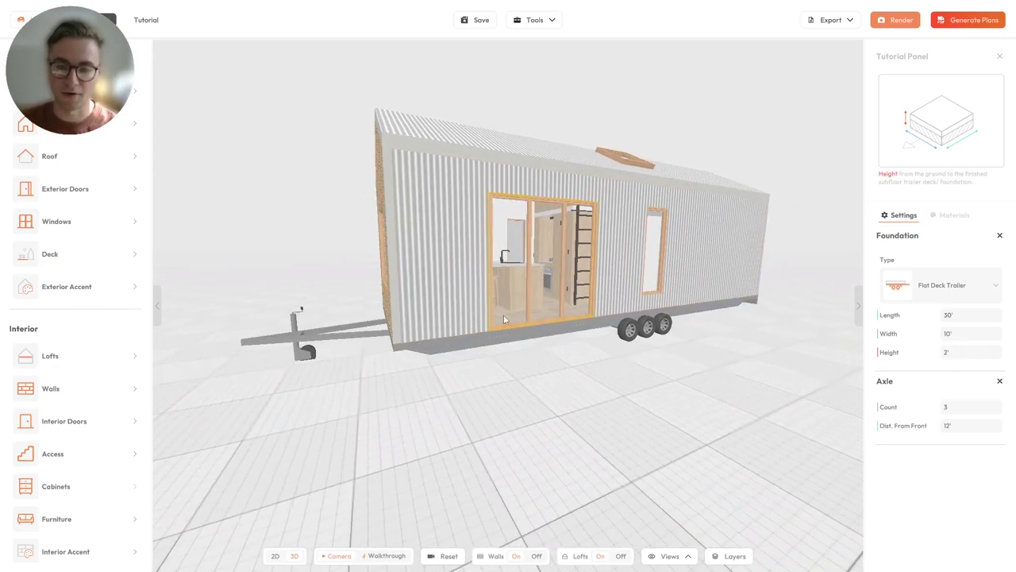
drag(480, 393, 612, 390)
drag(485, 394, 523, 363)
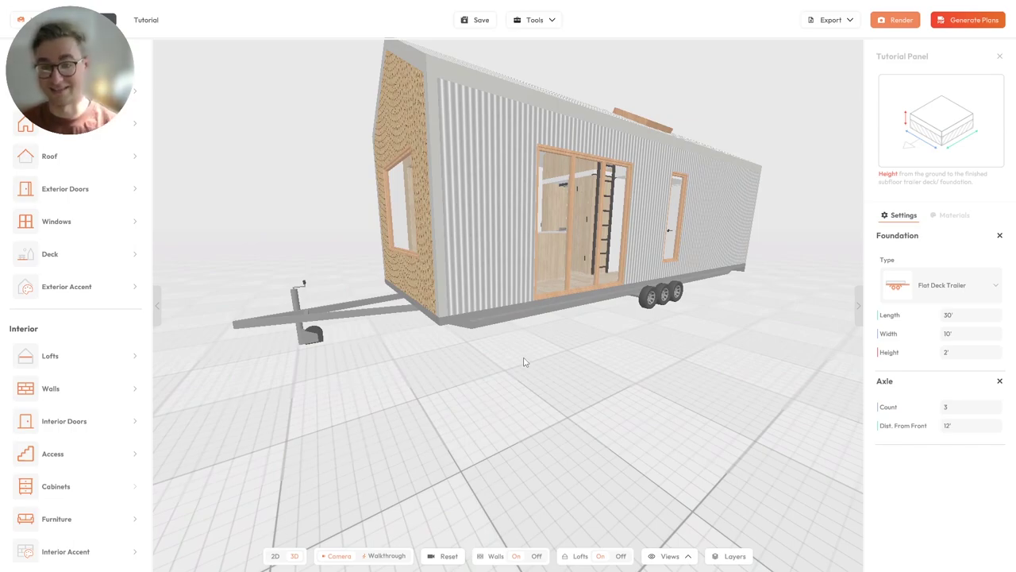
scroll(455, 337, up, 4)
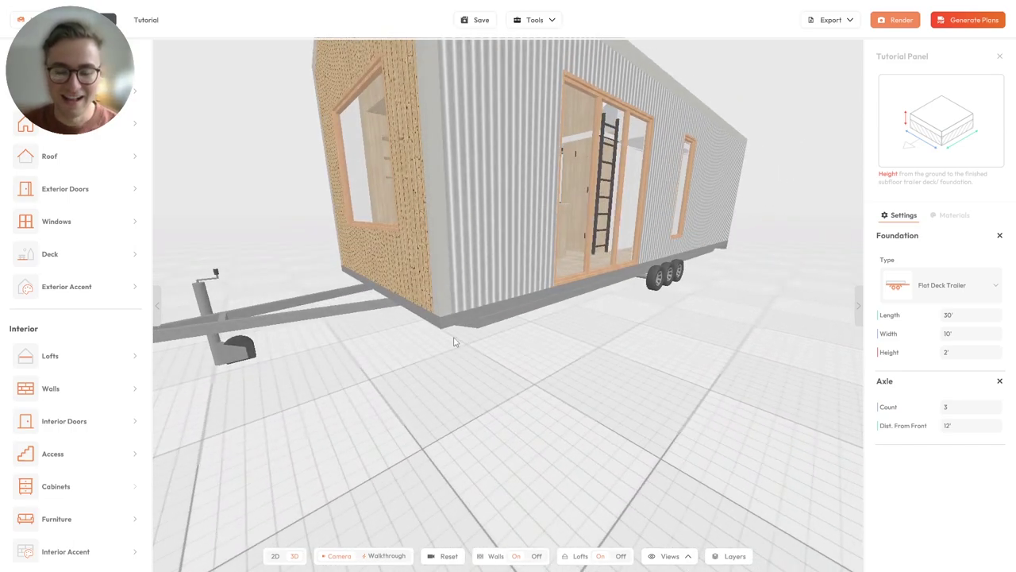
drag(438, 328, 487, 339)
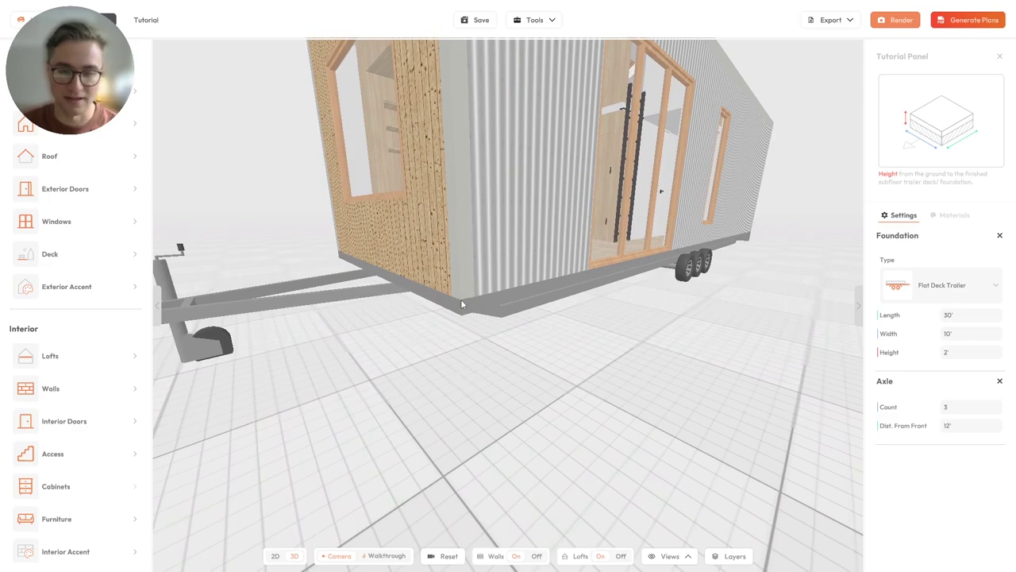
scroll(460, 300, up, 3)
drag(462, 296, 453, 295)
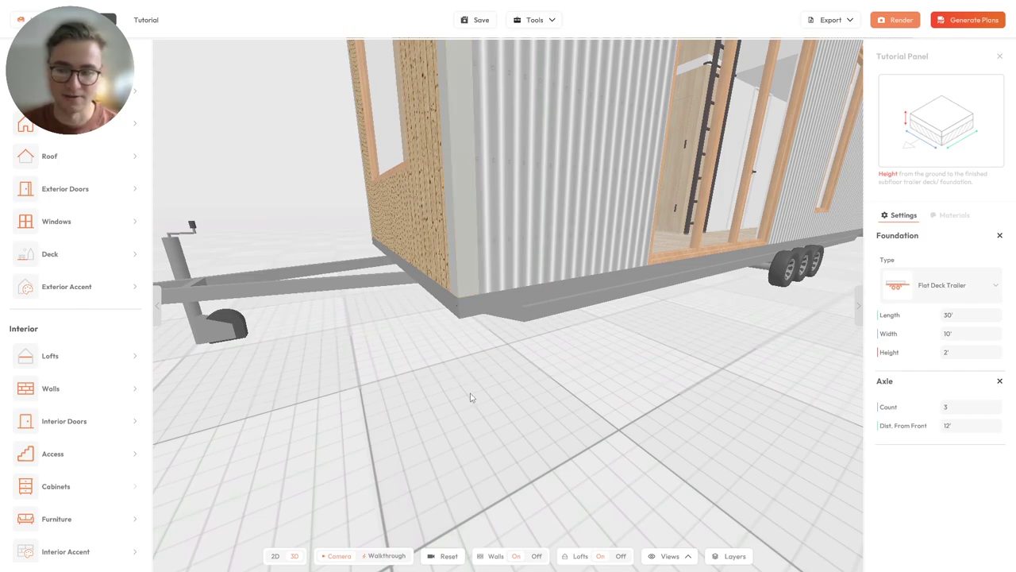
Try a trailer height of 1', and set the height back to 2'.
click(956, 356)
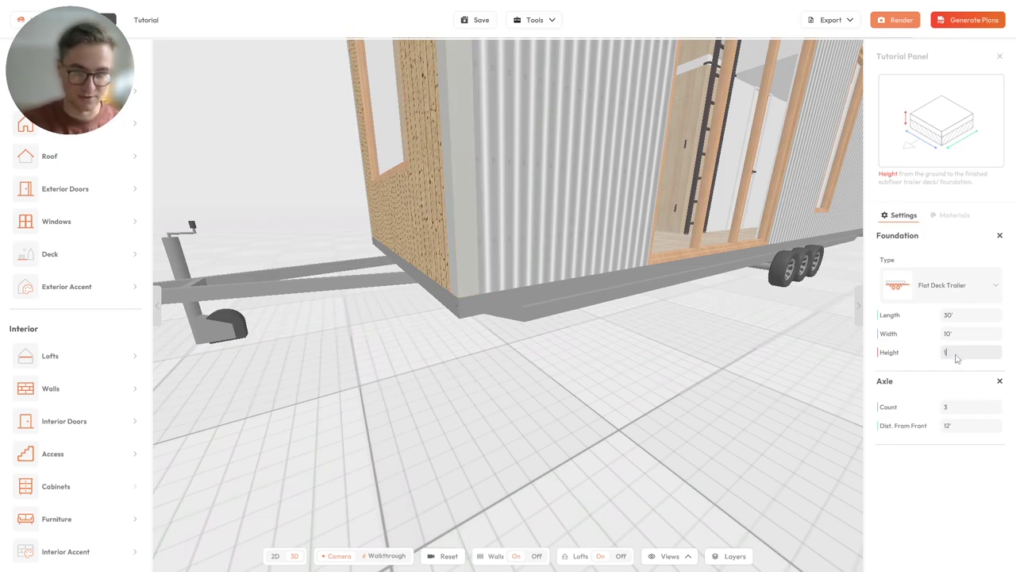
text(1)
key(Return)
click(976, 357)
text(2)
key(Return)
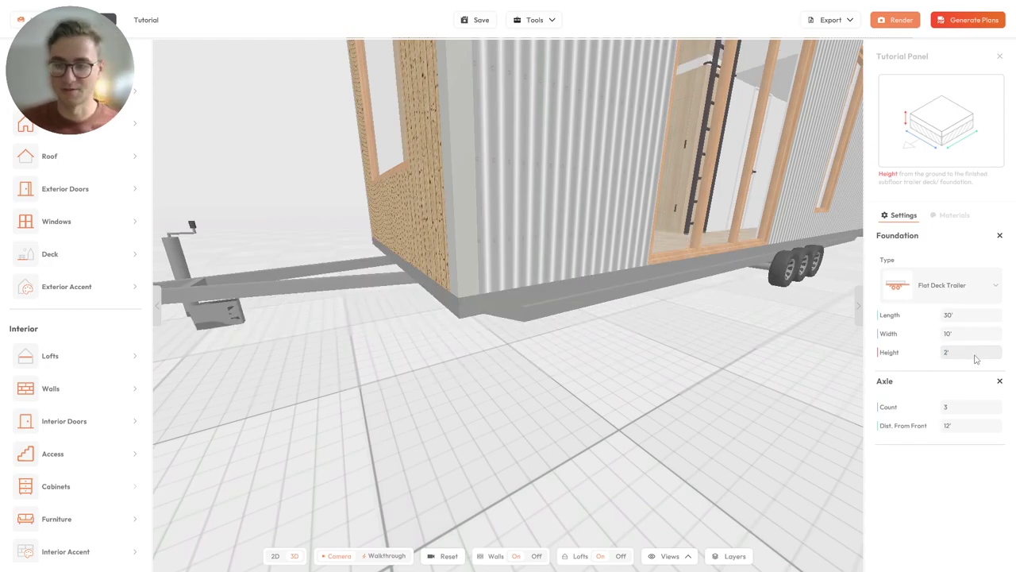
Set the trailer's width to 8' and its length to 28'.
mouse_move(459, 297)
mouse_down()
mouse_move(433, 290)
mouse_move(458, 284)
mouse_up()
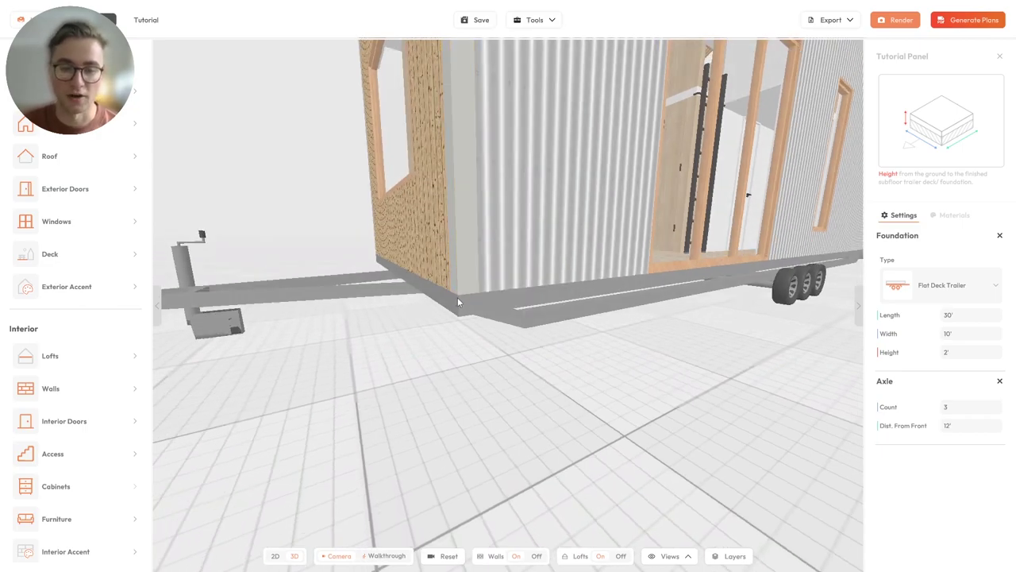
drag(566, 297, 713, 272)
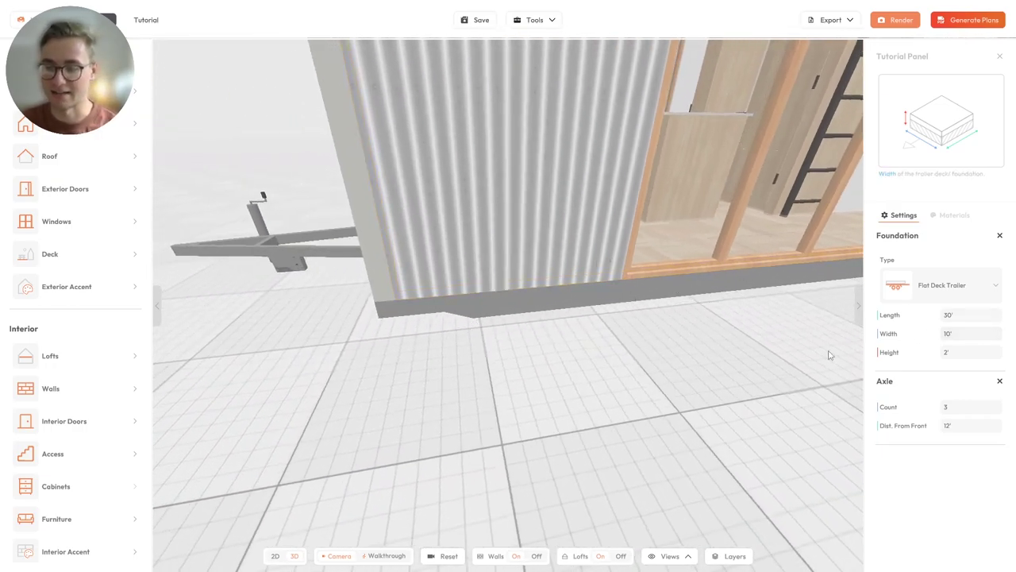
scroll(511, 311, down, 5)
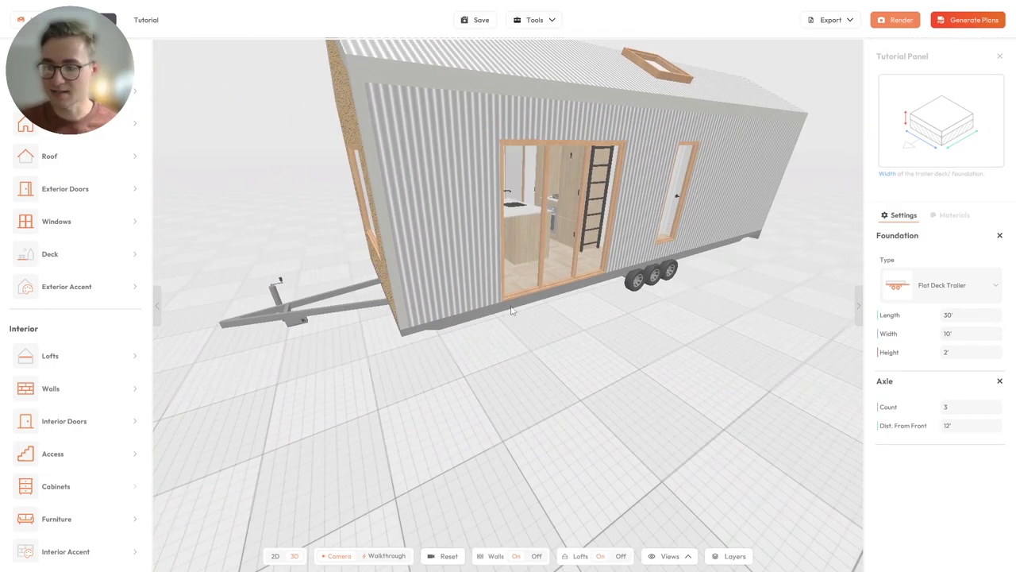
click(969, 335)
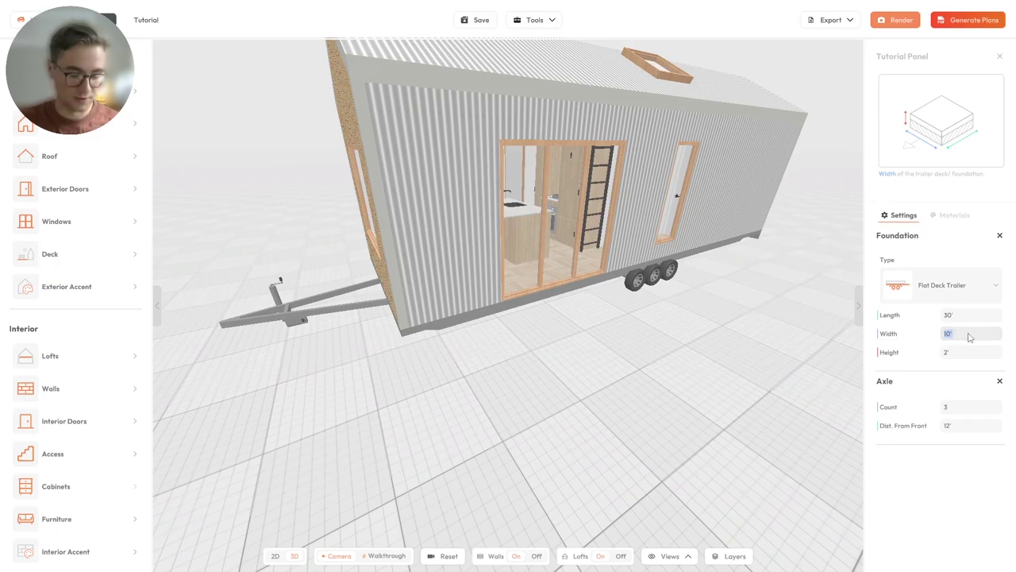
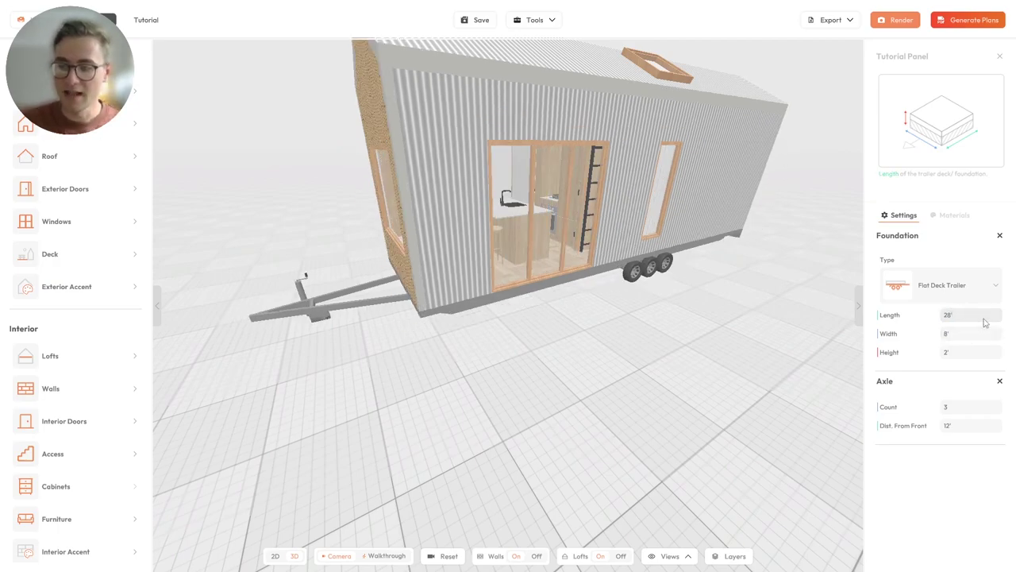
drag(680, 220, 589, 172)
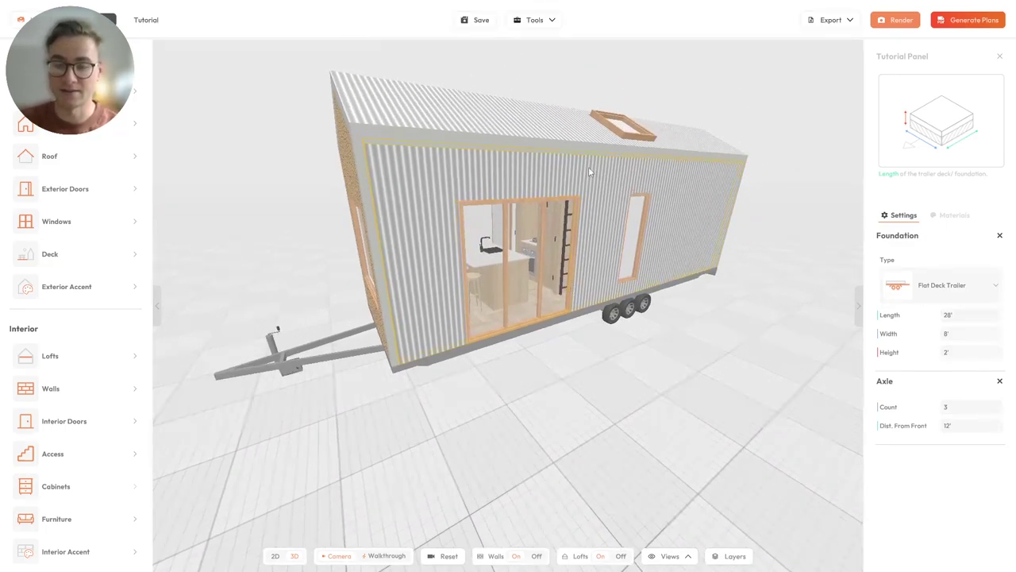
click(533, 22)
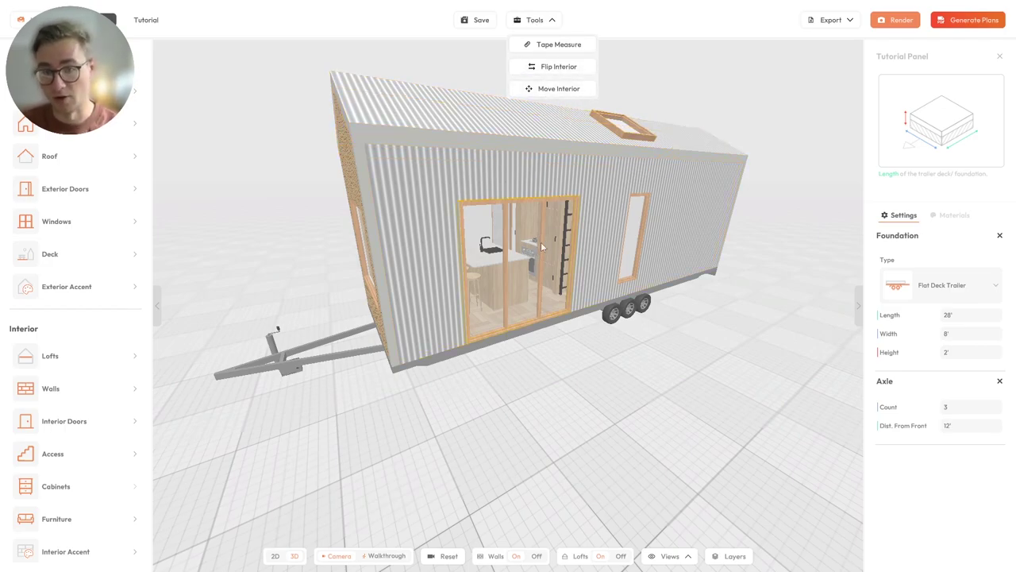
click(531, 20)
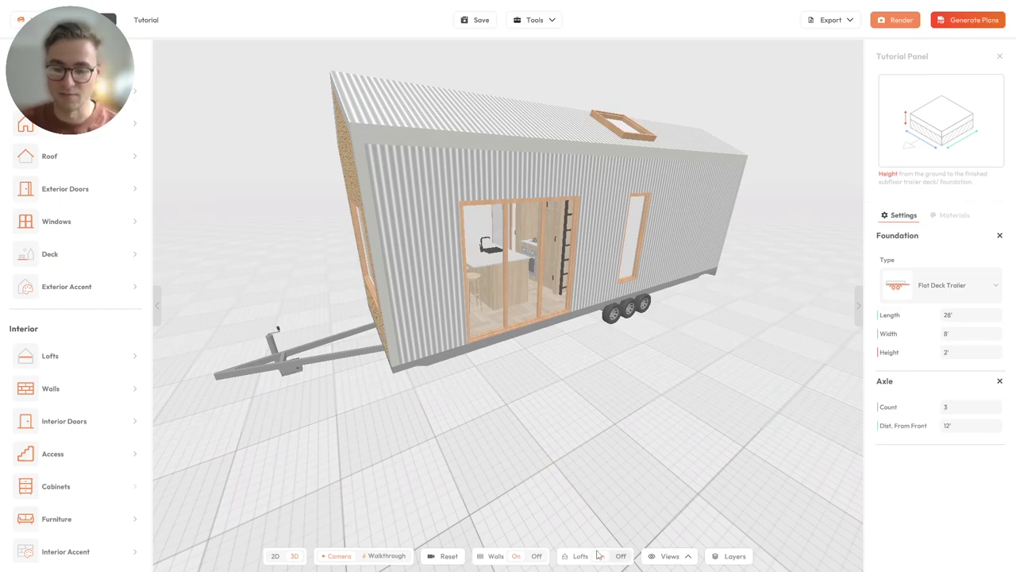
Hide the walls to view the interior layout, and show the walls again.
click(516, 558)
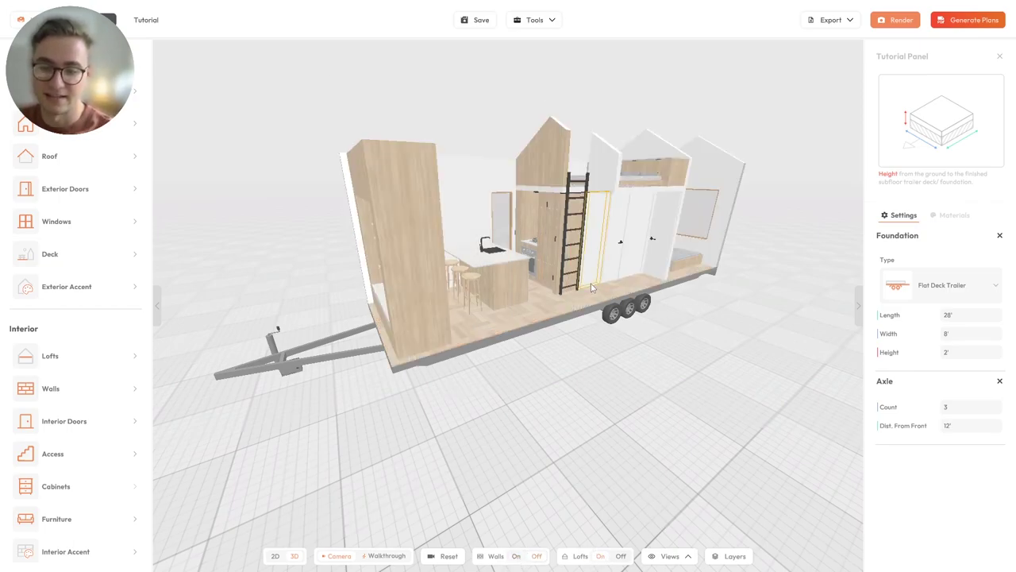
click(516, 556)
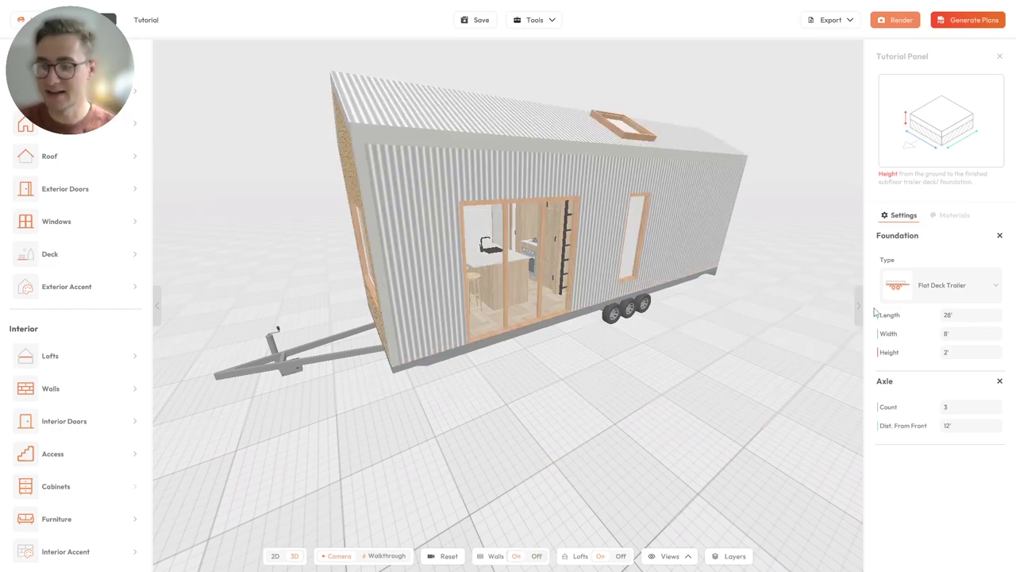
drag(639, 332, 644, 323)
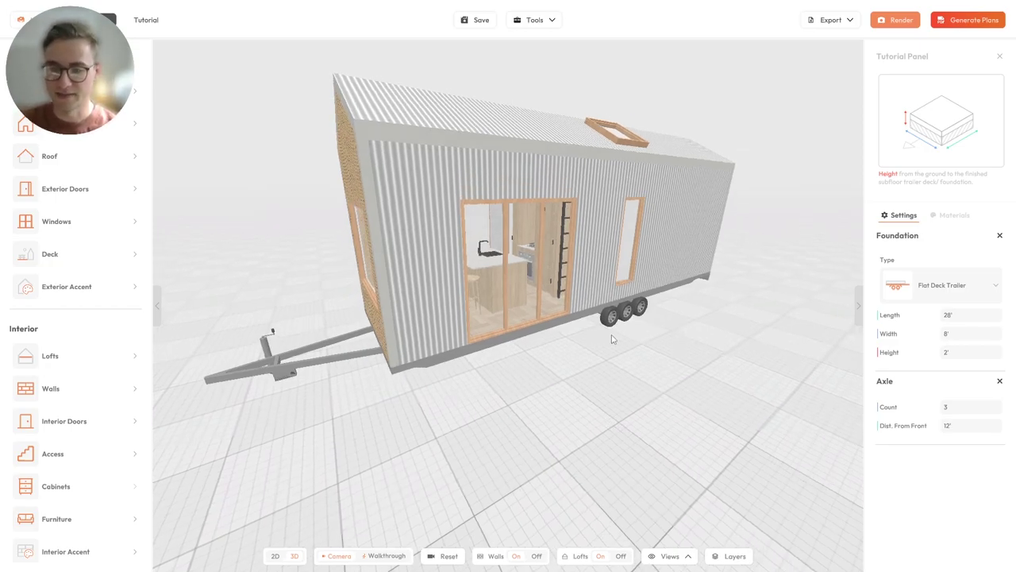
Try an axle count of 4 on the flat deck trailer, and set the count back to 3.
drag(590, 336, 620, 346)
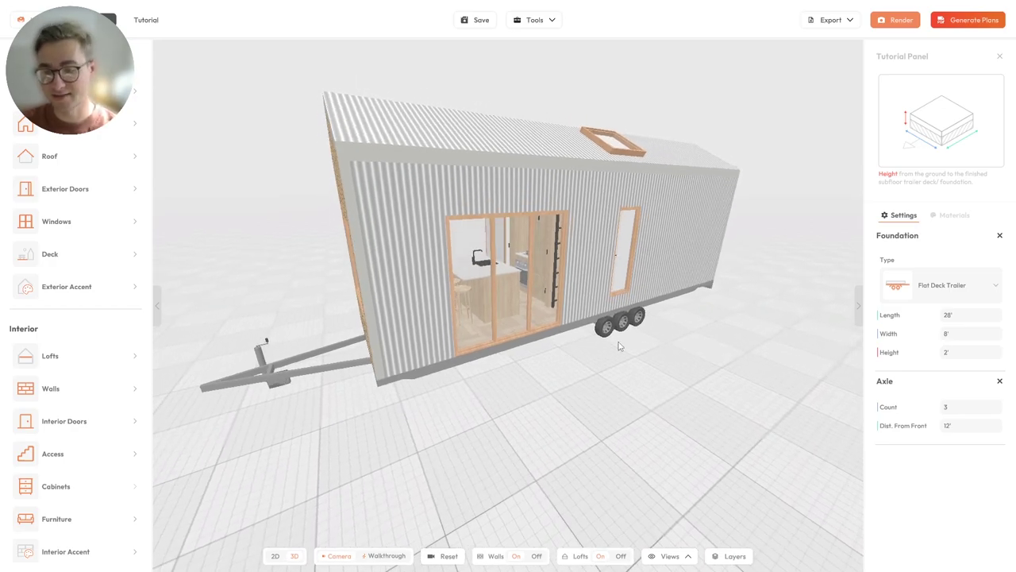
key(Return)
click(973, 408)
text(3)
key(Return)
click(974, 409)
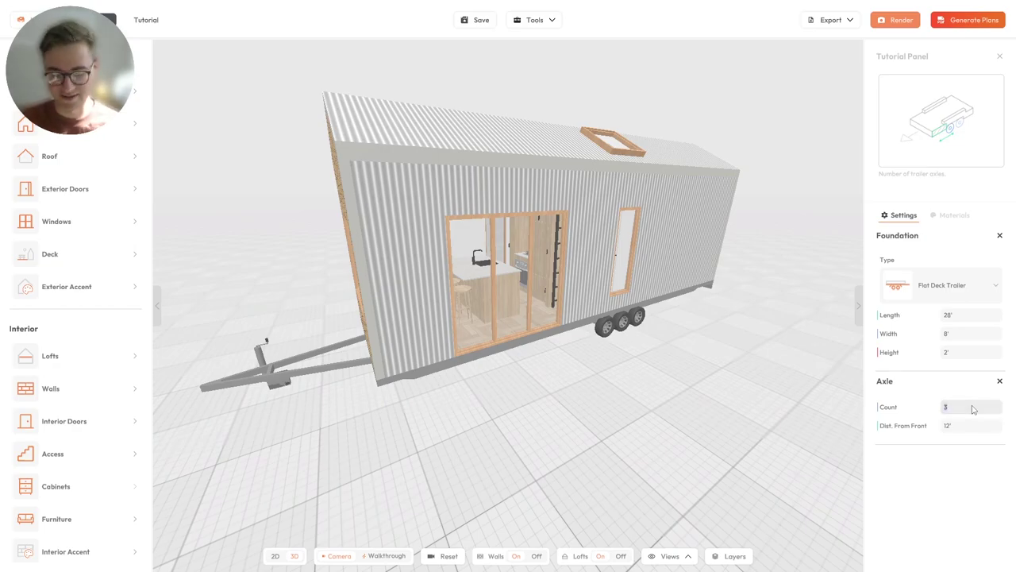
text(4)
key(Return)
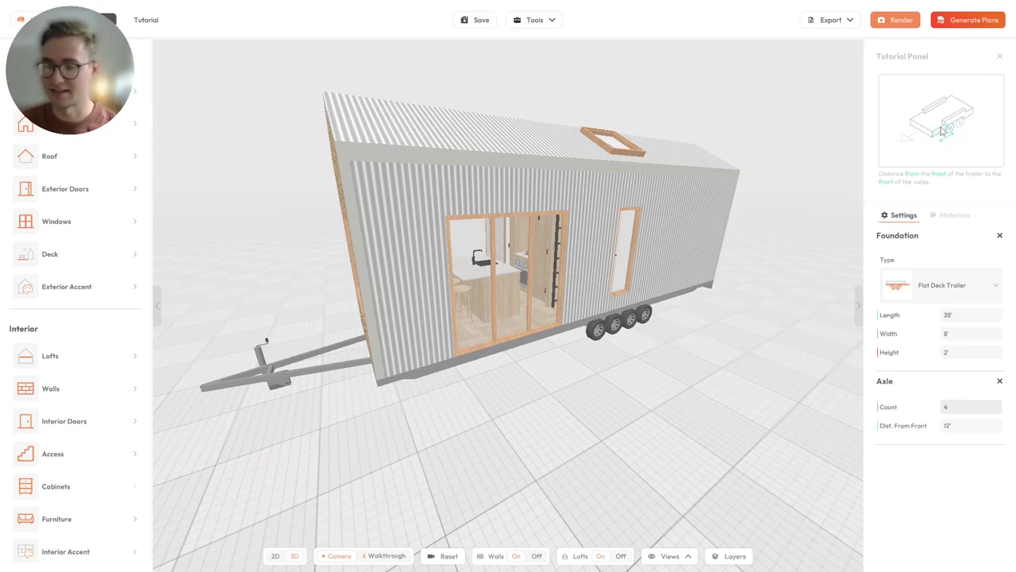
click(963, 411)
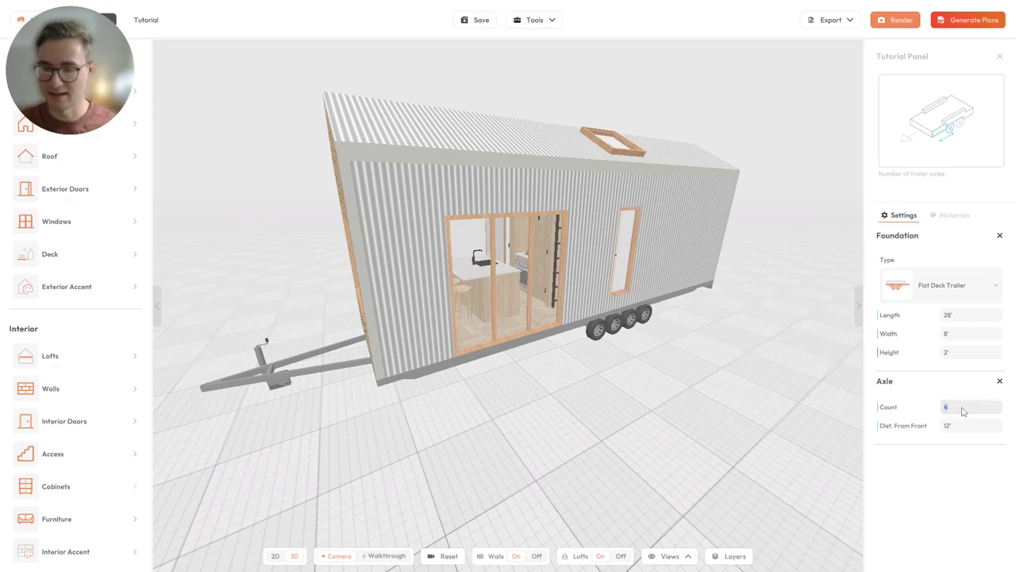
key(Return)
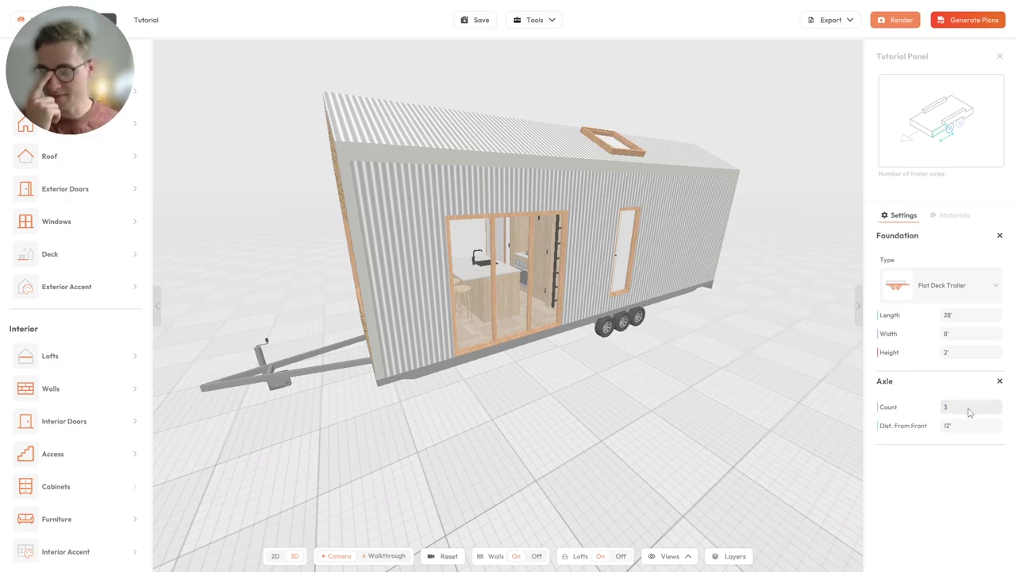
Set the axles' distance from the front of the trailer to 12'.
drag(460, 350, 655, 375)
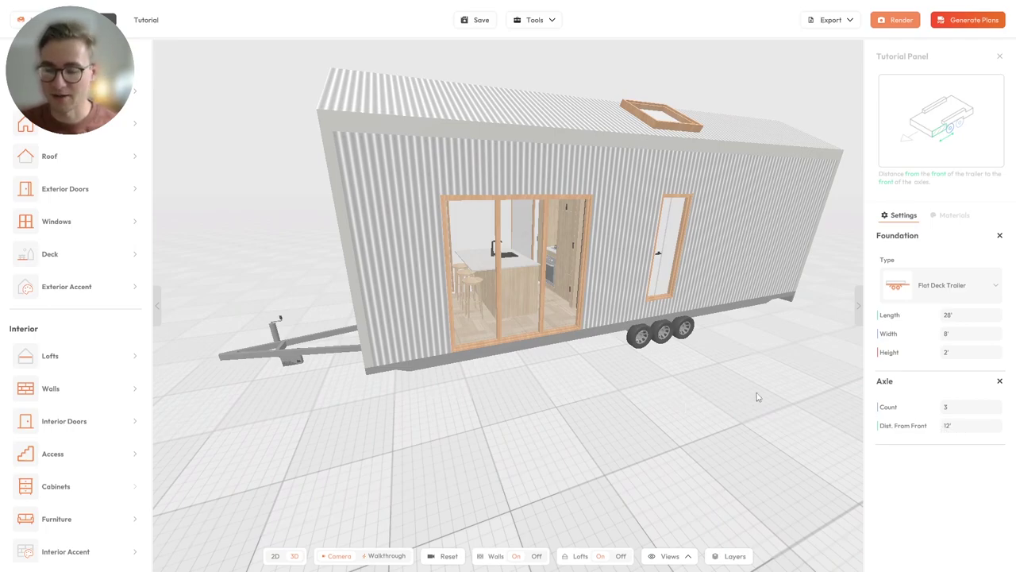
click(947, 423)
text(12)
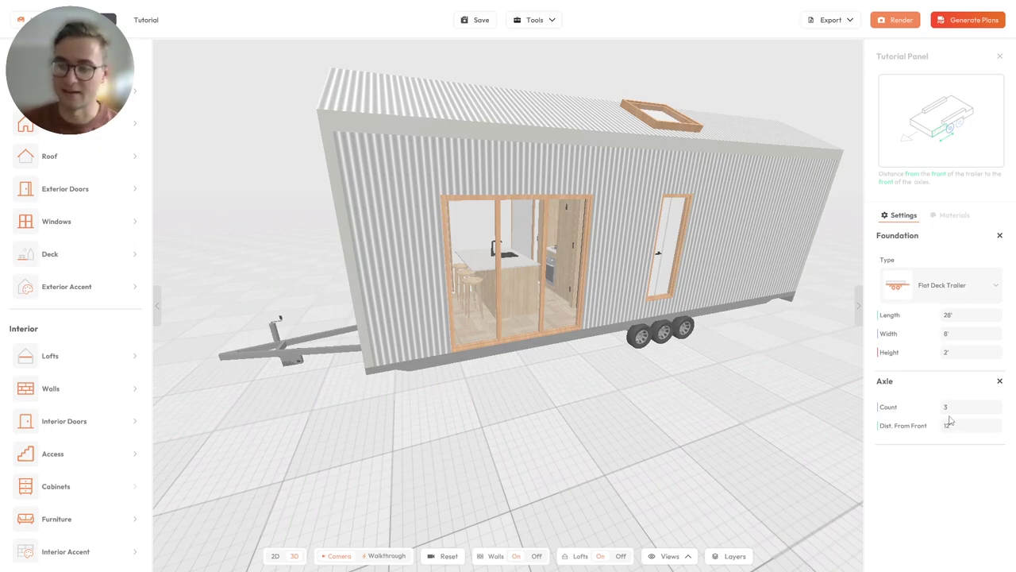
Change the foundation type to Fender Trailer, and inspect the wheels and fender beside the sliding door up close.
click(941, 286)
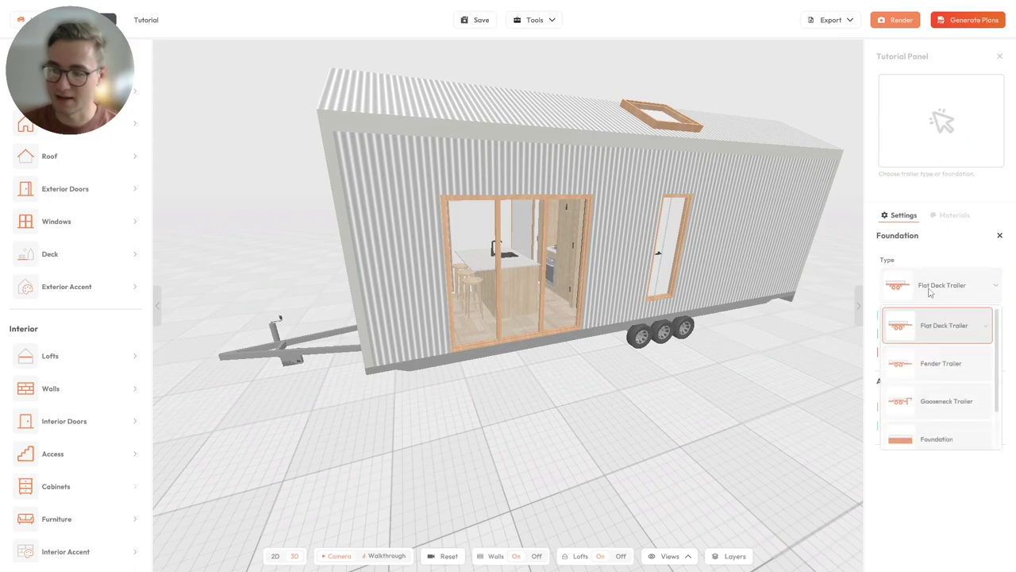
click(940, 363)
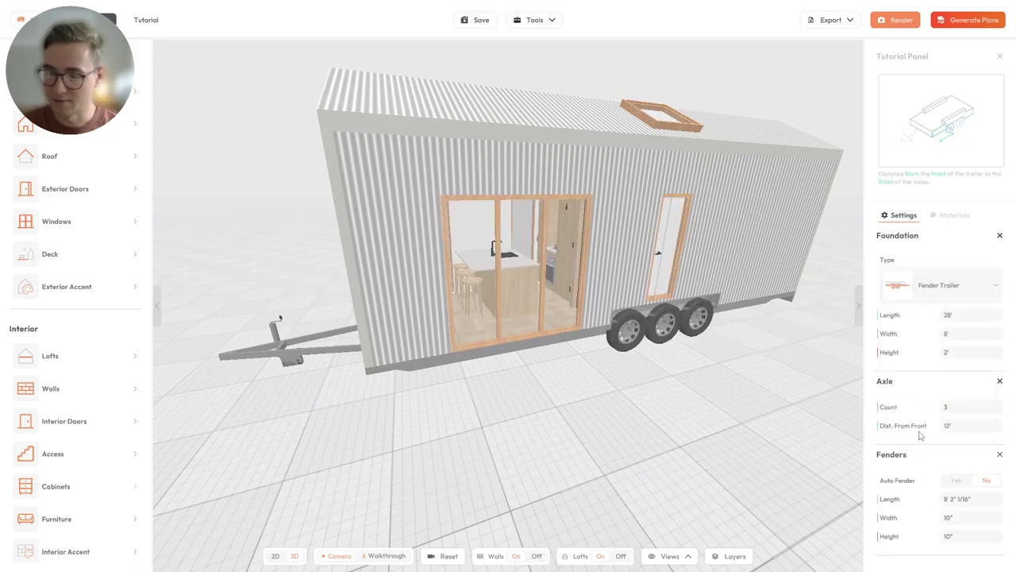
drag(619, 344, 601, 329)
scroll(602, 328, up, 6)
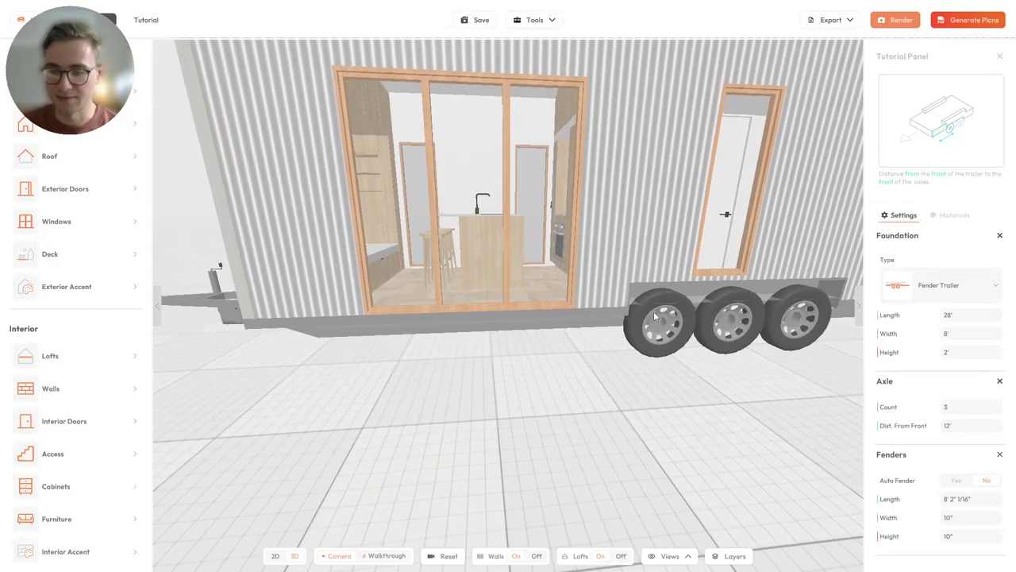
scroll(590, 285, up, 1)
drag(598, 289, 671, 288)
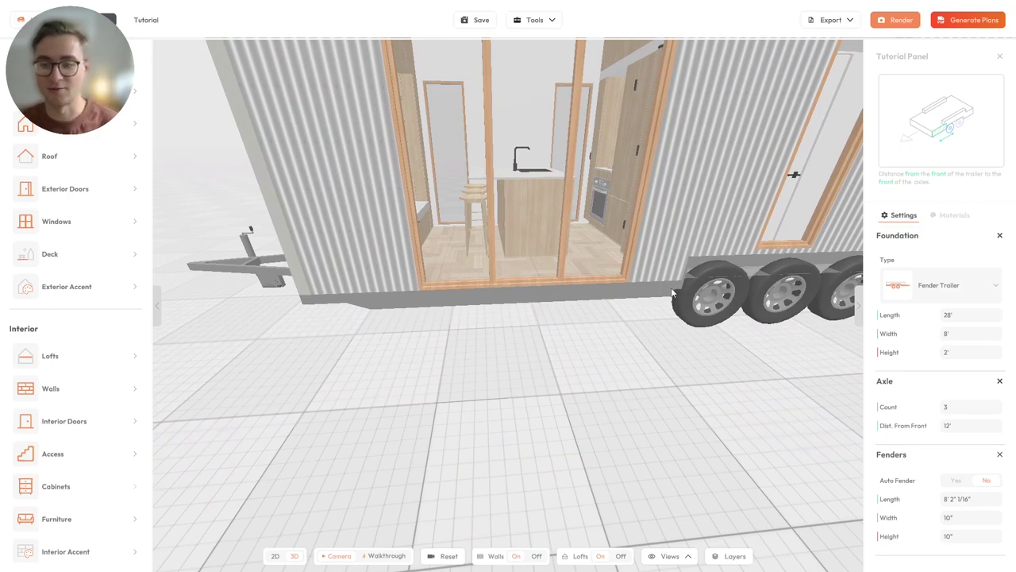
drag(671, 284, 645, 292)
scroll(668, 284, down, 5)
drag(724, 321, 669, 323)
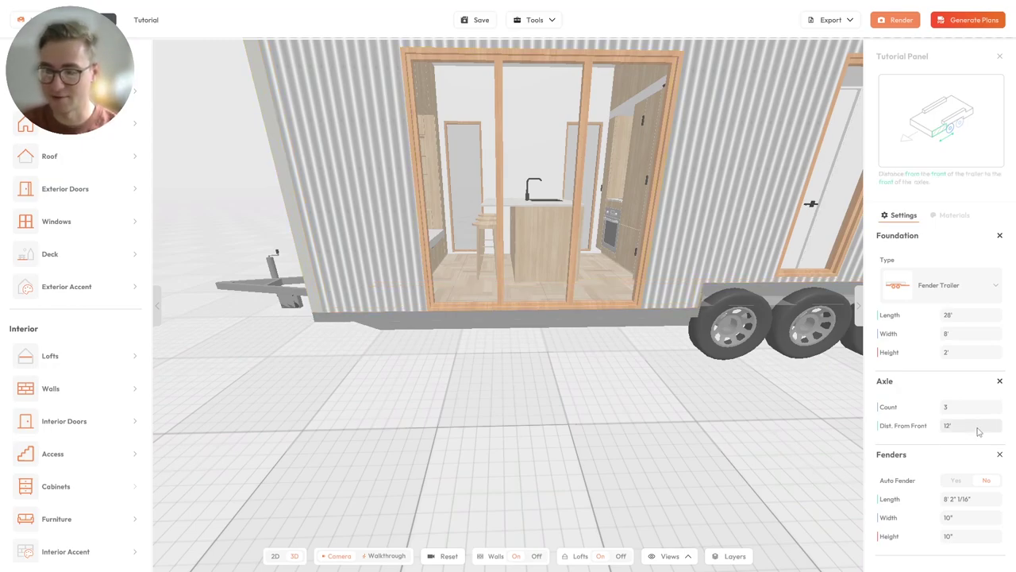
Try an axle distance from the front of 11', and set the distance back to 12'.
click(953, 425)
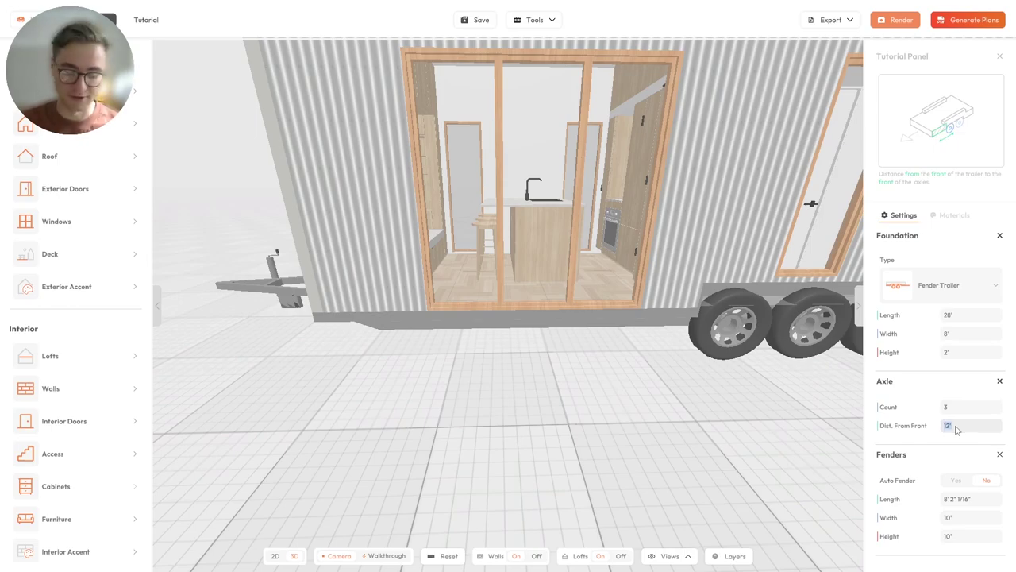
text(11)
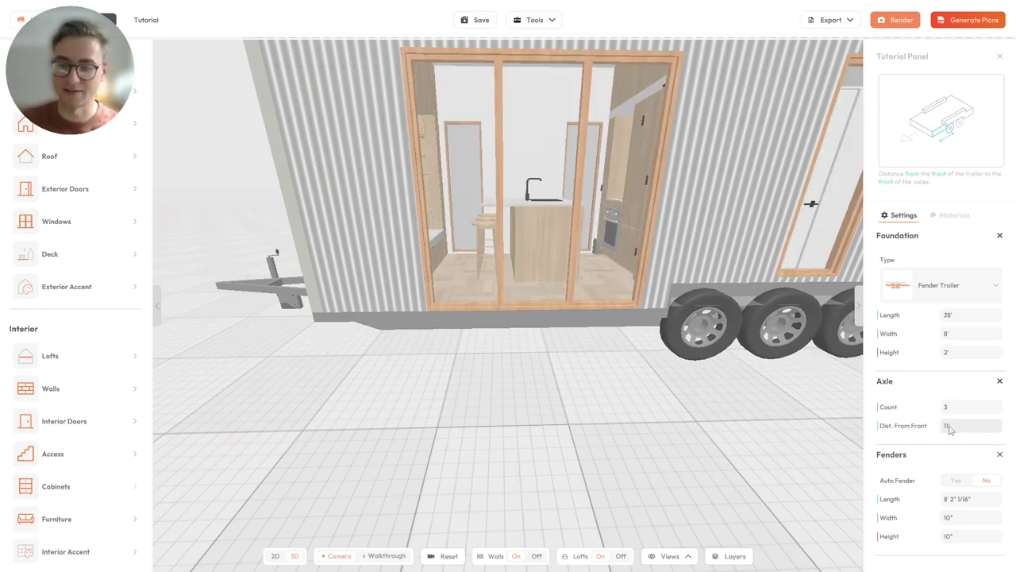
drag(580, 357, 617, 328)
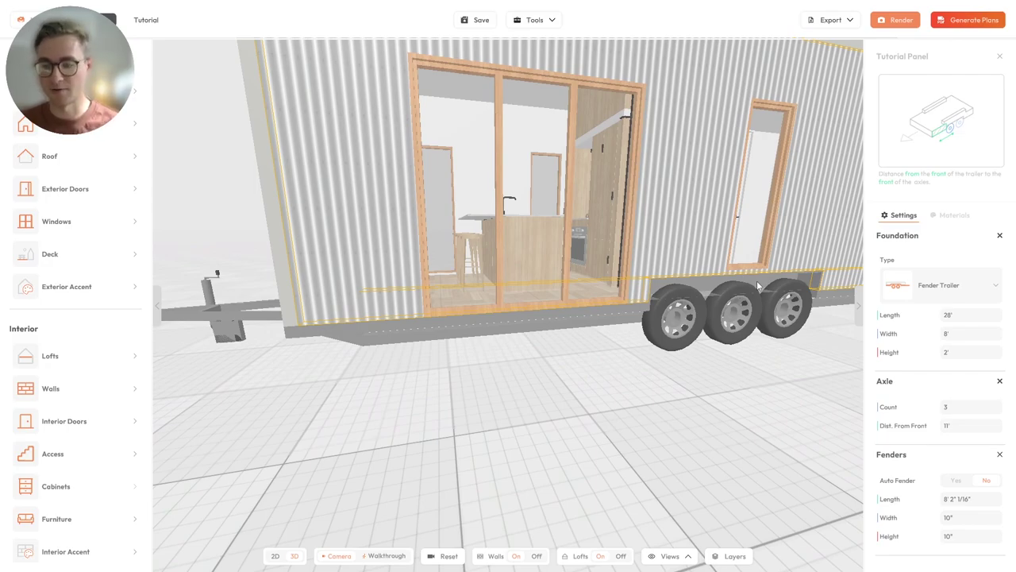
click(967, 430)
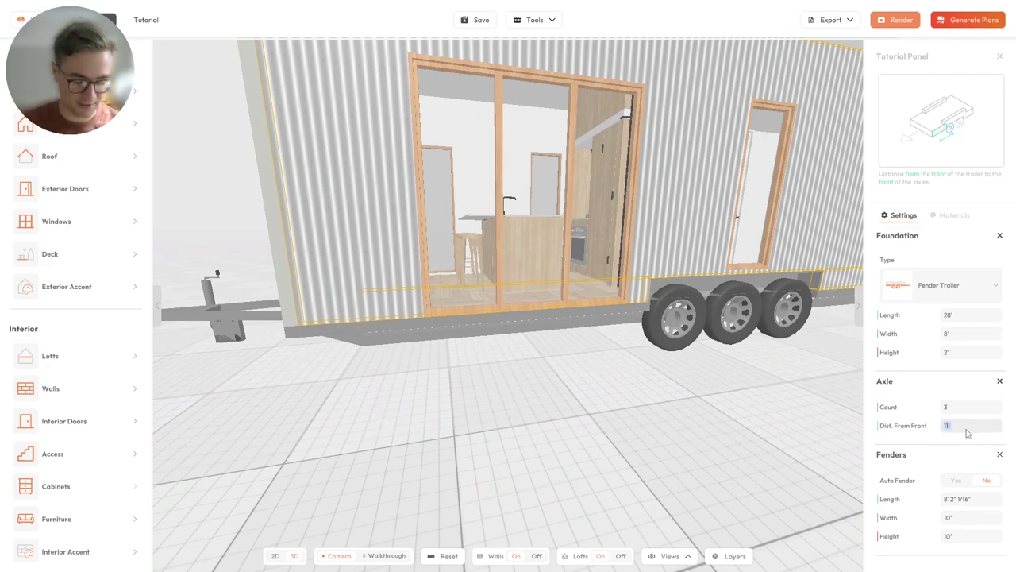
text(12)
key(Return)
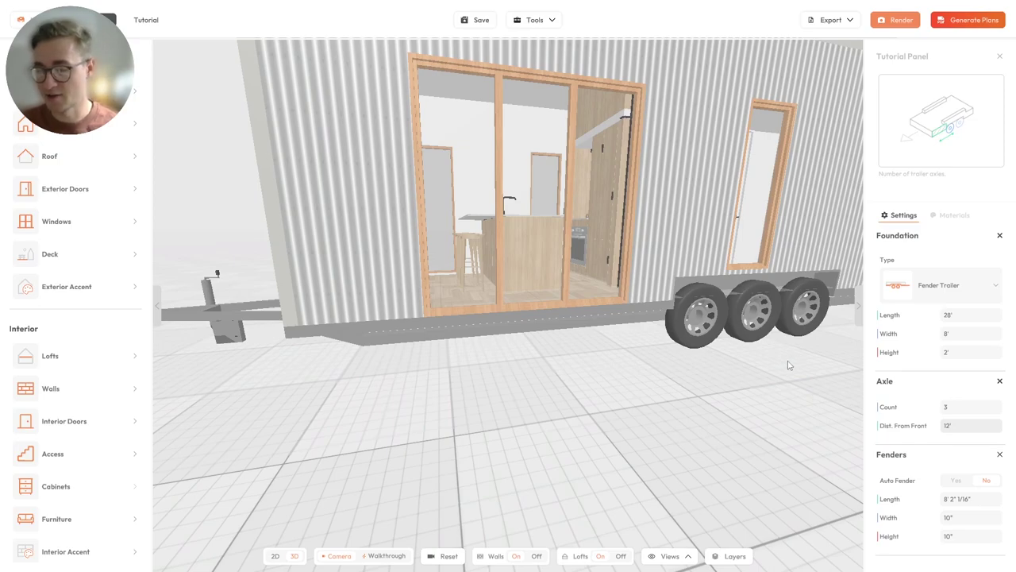
mouse_move(878, 335)
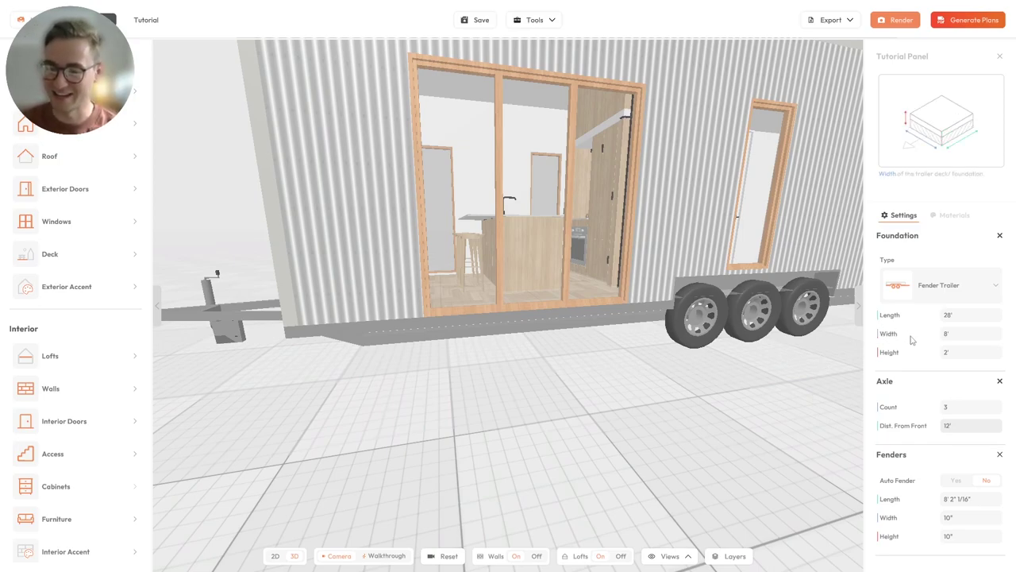
Turn on automatic fender sizing, inspect the fender over the wheels, and turn automatic sizing off again.
drag(710, 401, 597, 406)
click(956, 480)
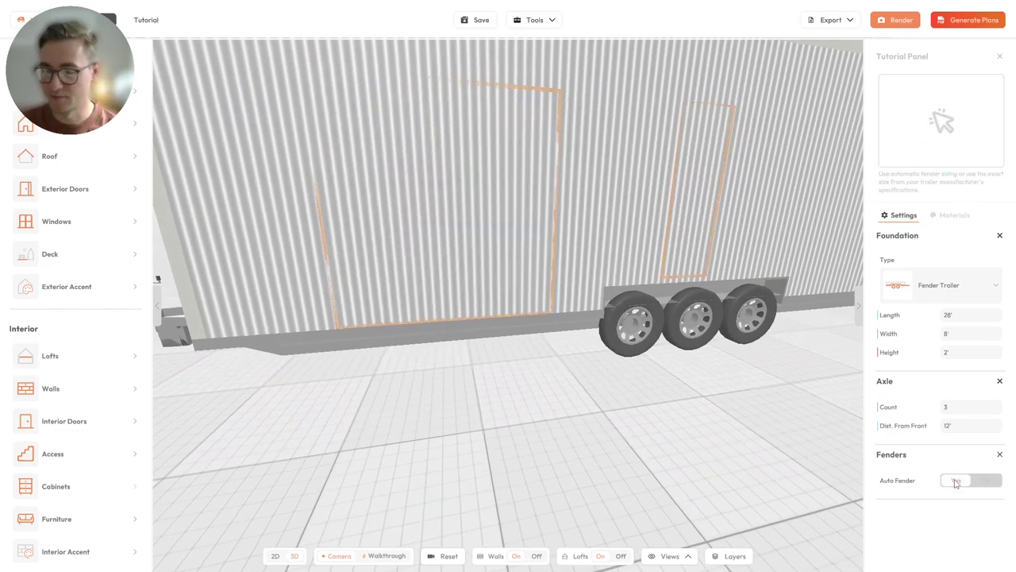
drag(658, 402, 671, 405)
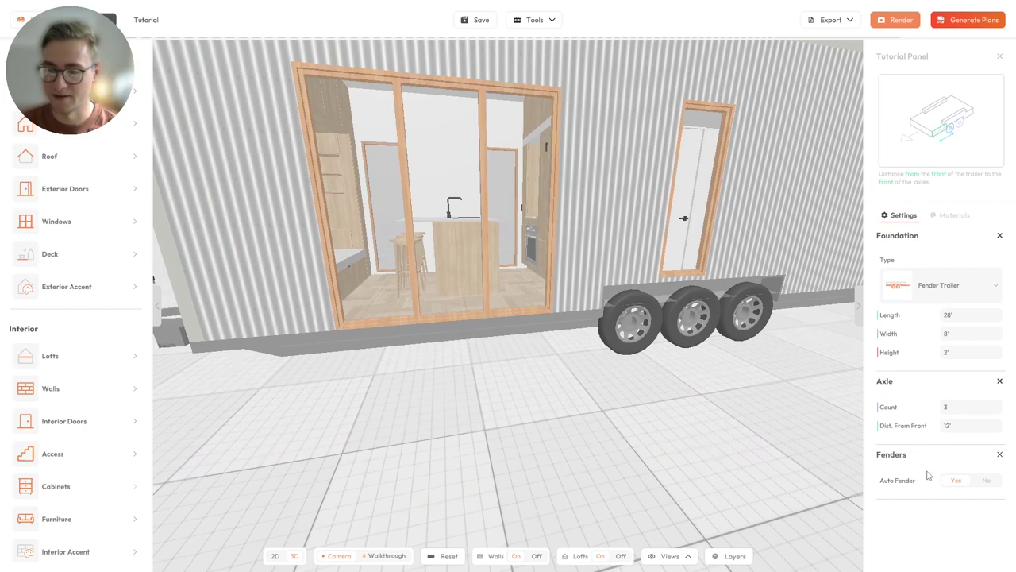
drag(611, 369, 651, 389)
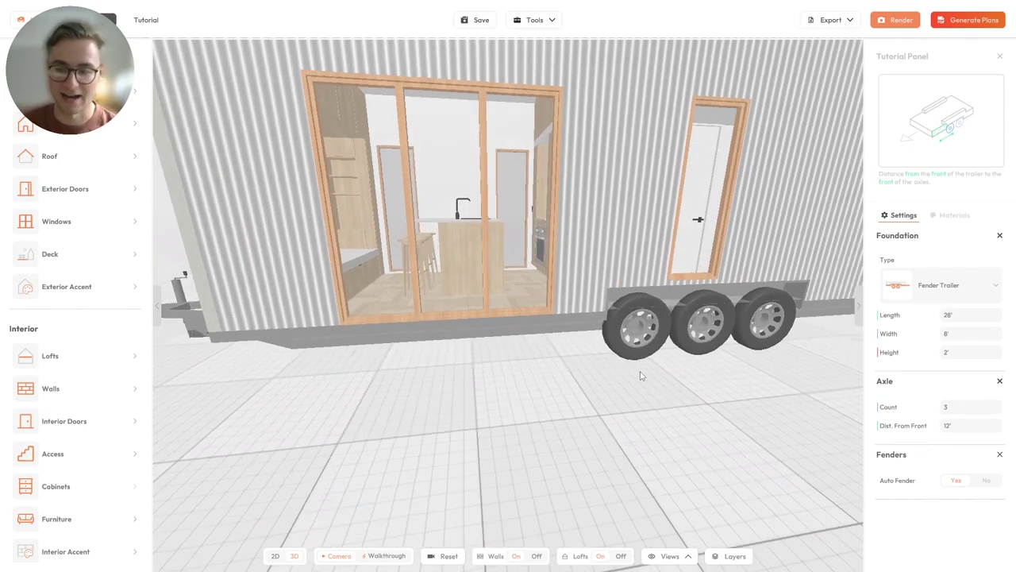
drag(640, 374, 529, 322)
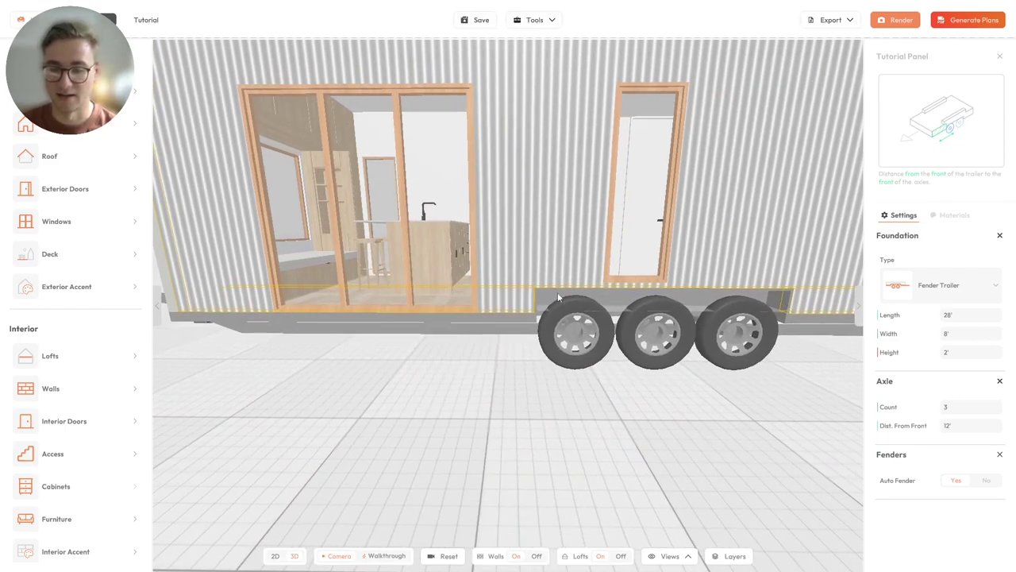
click(986, 481)
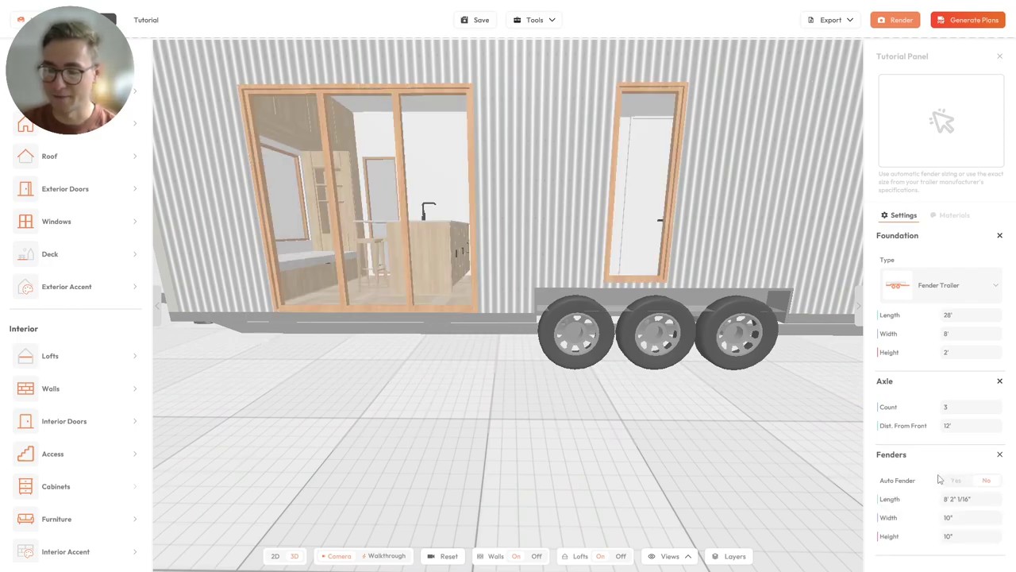
Set the fender's length to 8' 6".
drag(665, 434, 785, 439)
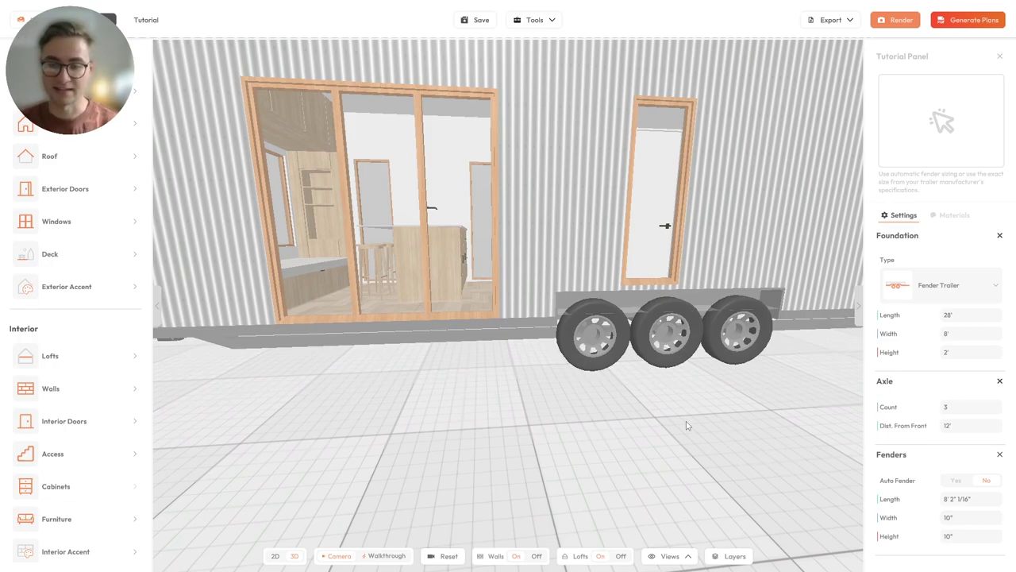
drag(690, 428, 649, 418)
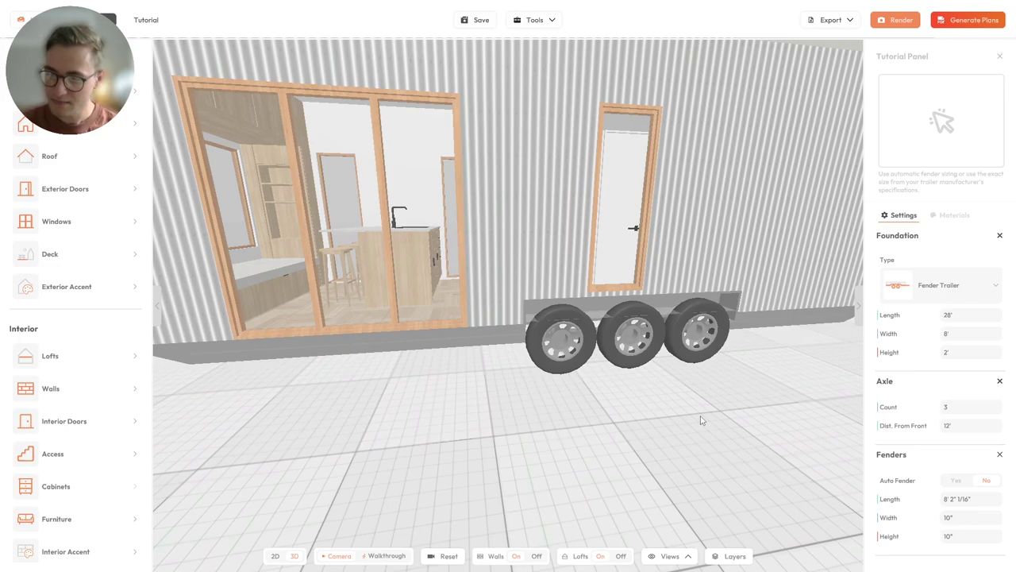
click(975, 500)
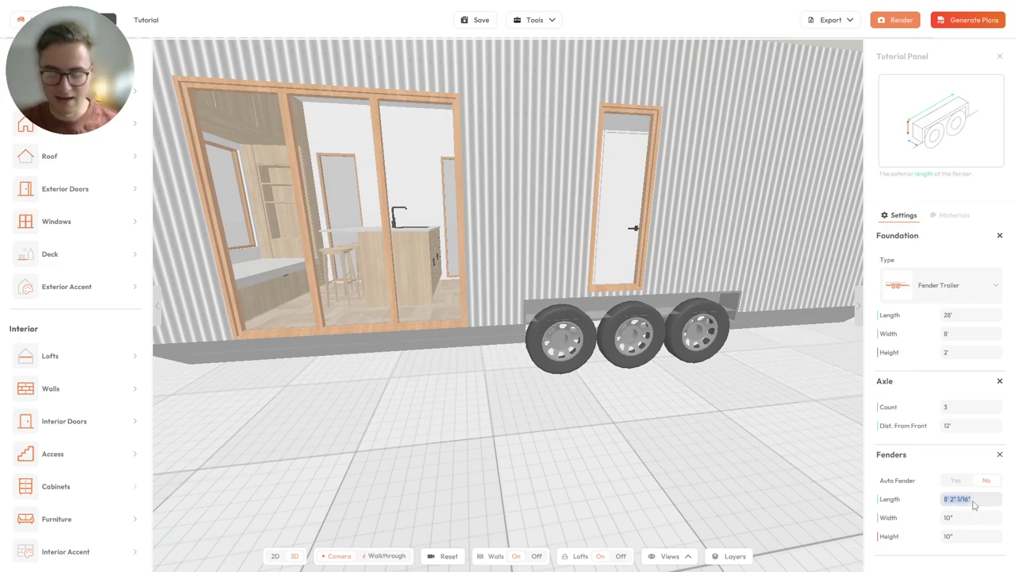
text(8)
key(Return)
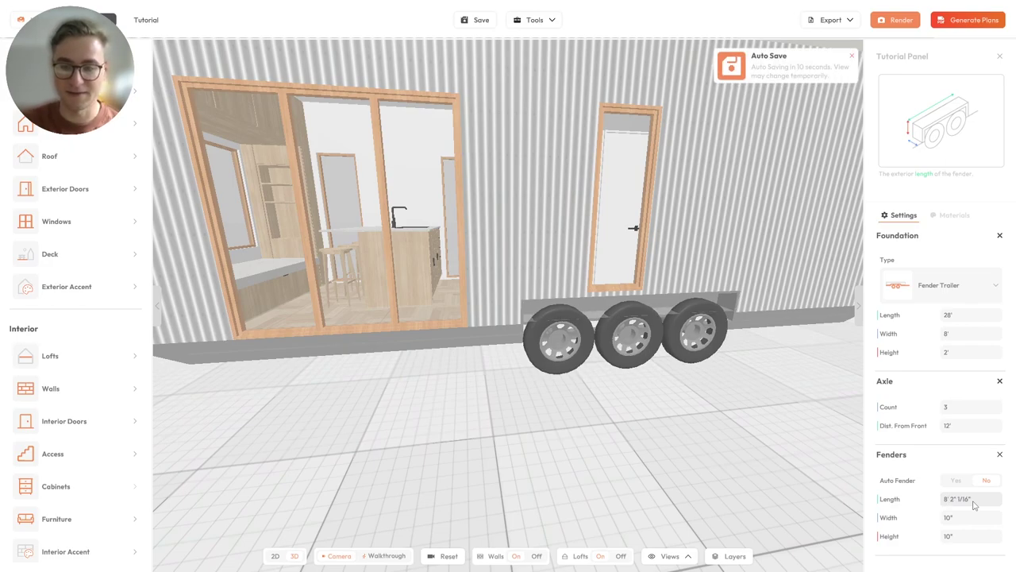
click(971, 501)
text(8)
key(Return)
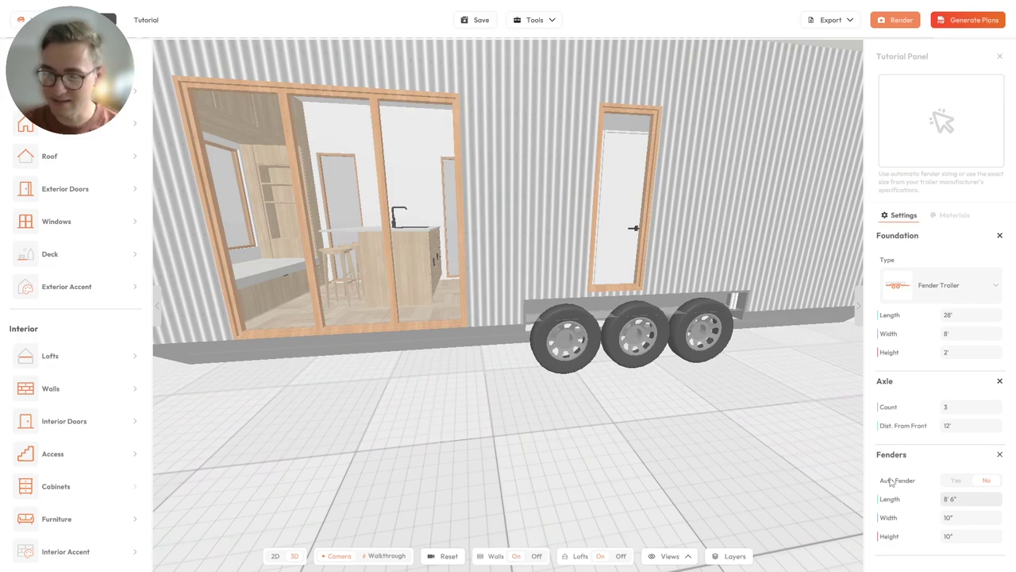
Examine the fender around the wheels from several angles, and review the fender and axle dimension settings.
drag(652, 444, 576, 379)
mouse_move(966, 503)
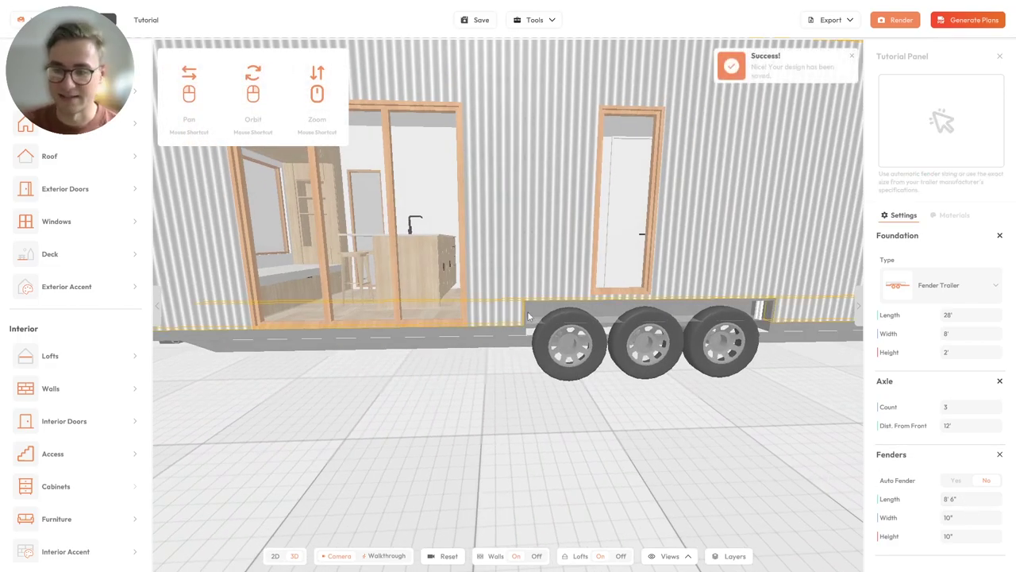
mouse_move(732, 373)
mouse_down()
mouse_move(735, 399)
mouse_move(736, 369)
mouse_up()
mouse_move(966, 517)
mouse_move(990, 545)
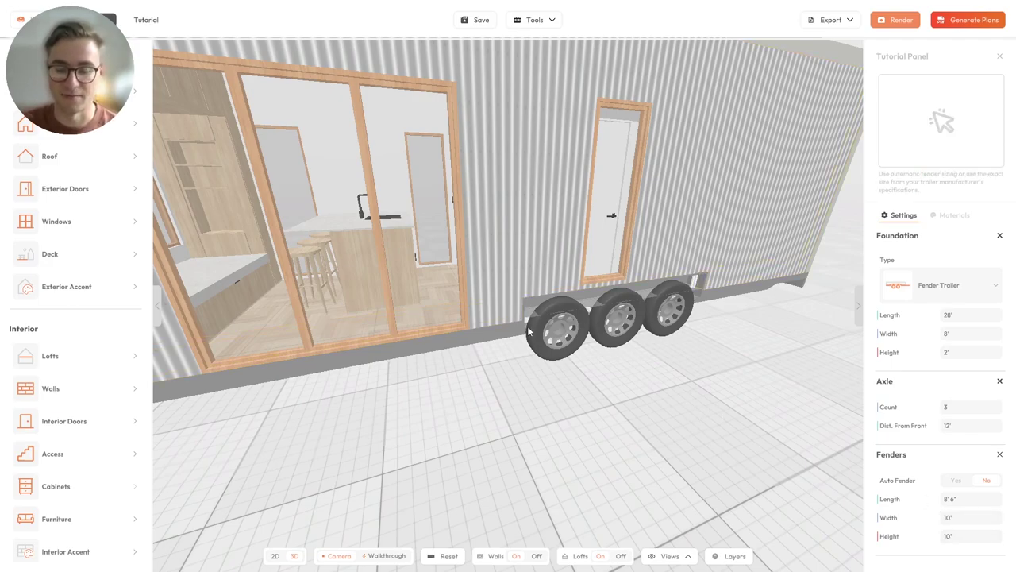
mouse_move(910, 412)
mouse_move(928, 508)
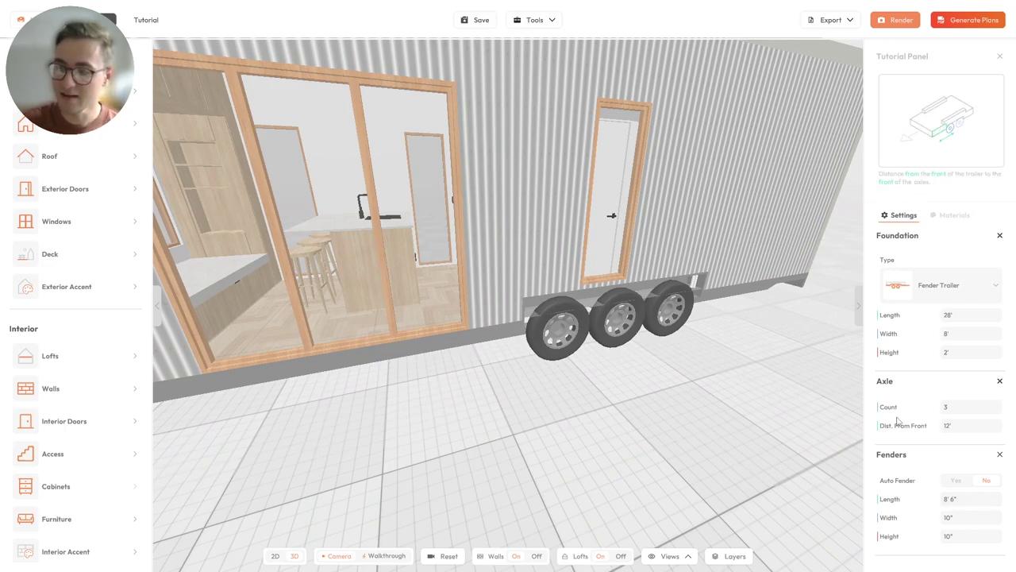
Change the foundation type to Gooseneck Trailer, and view the raised front section of the house.
drag(726, 401, 701, 377)
scroll(701, 377, down, 5)
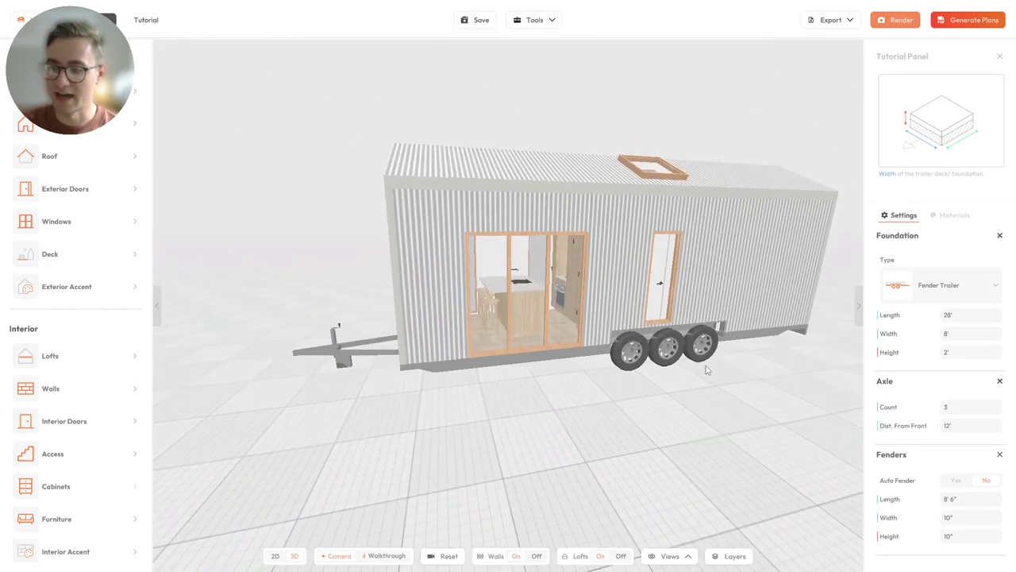
click(930, 292)
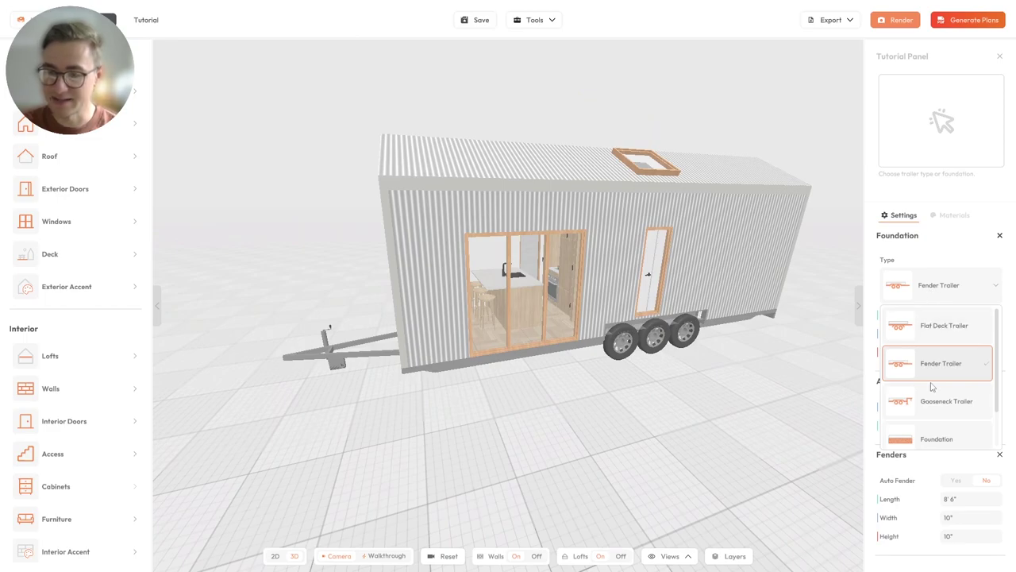
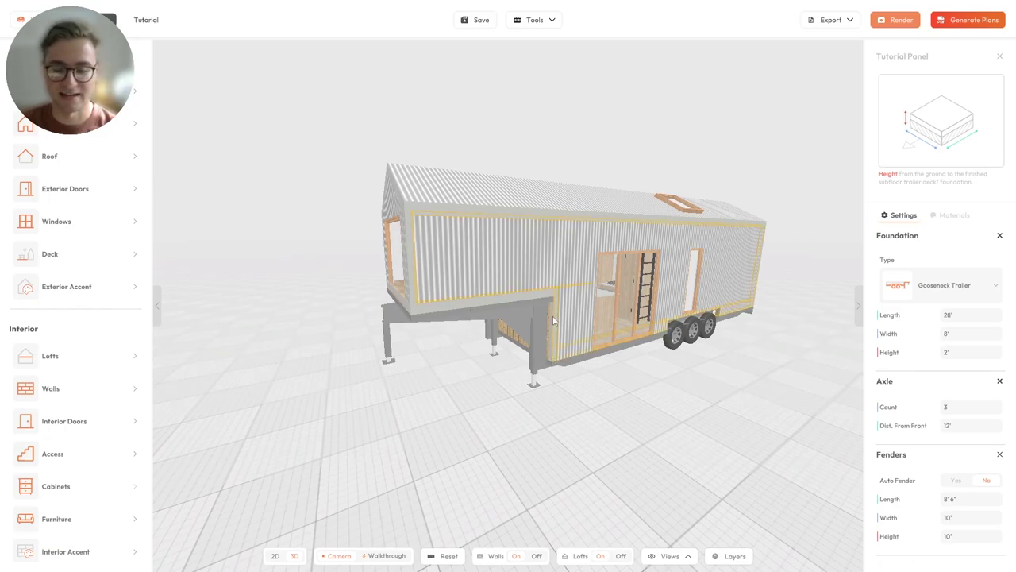
drag(400, 339, 477, 402)
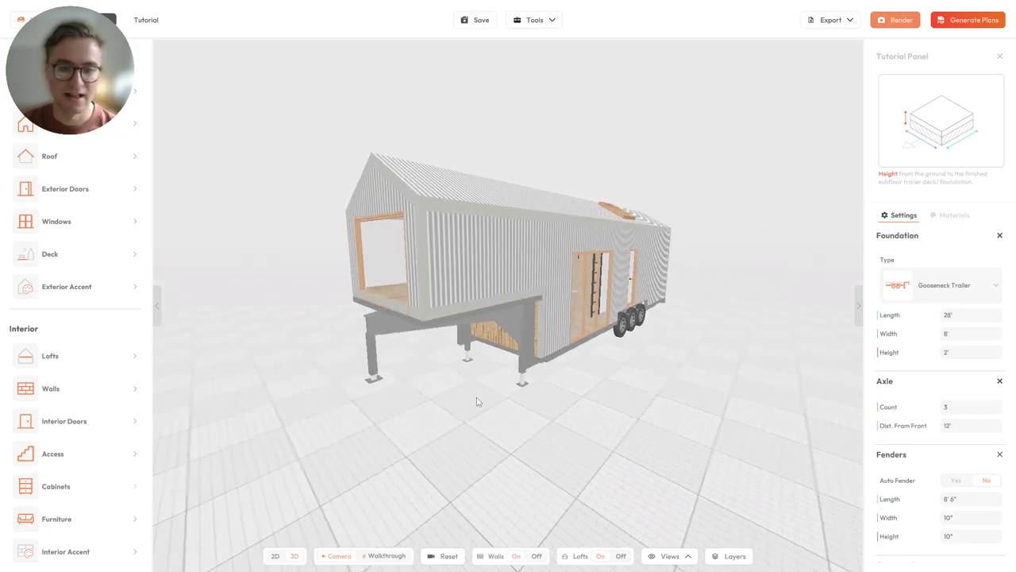
Set the gooseneck's height to 4'.
drag(424, 263, 565, 343)
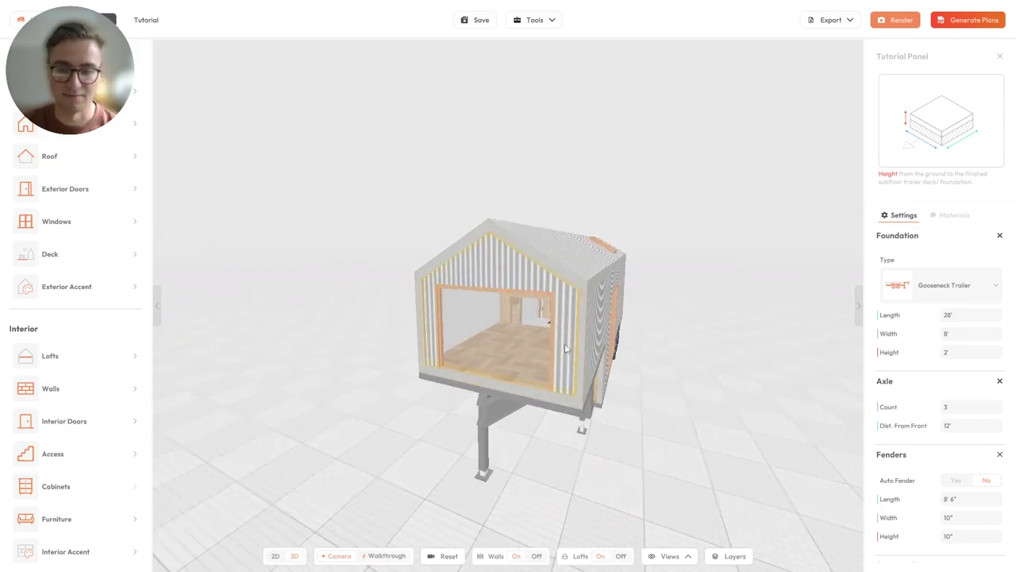
drag(500, 333, 487, 312)
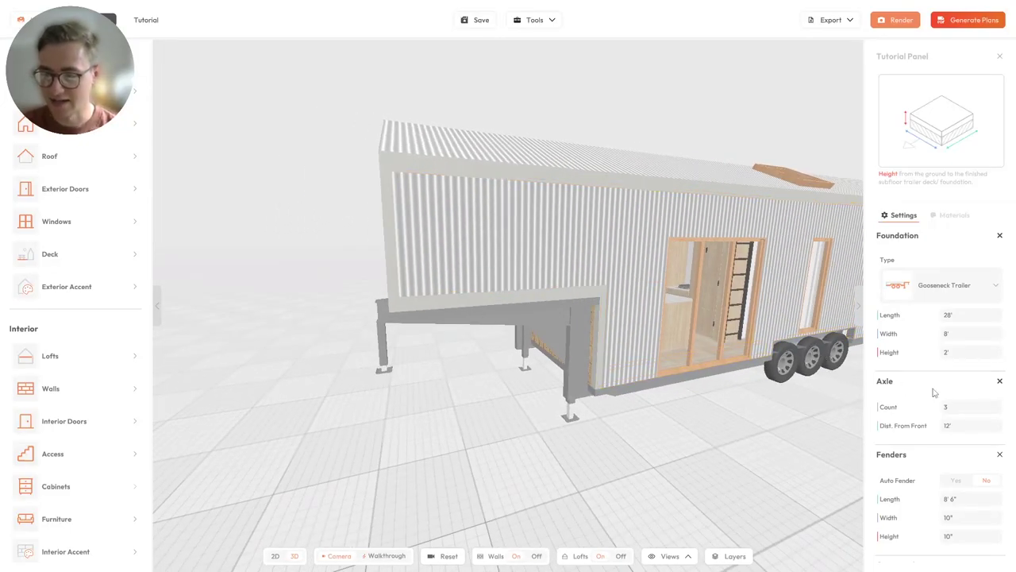
scroll(930, 387, down, 1)
drag(681, 435, 476, 391)
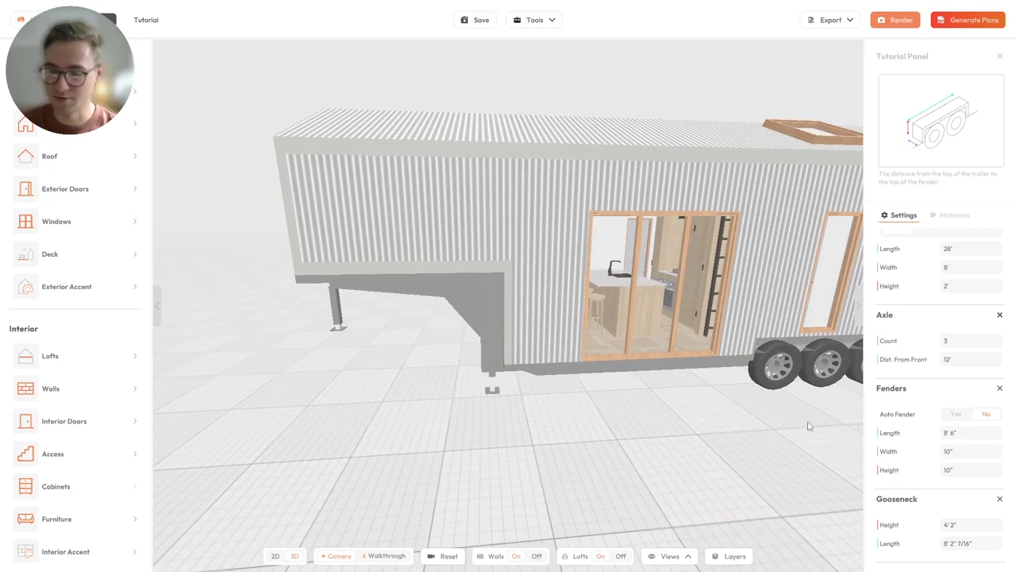
click(953, 524)
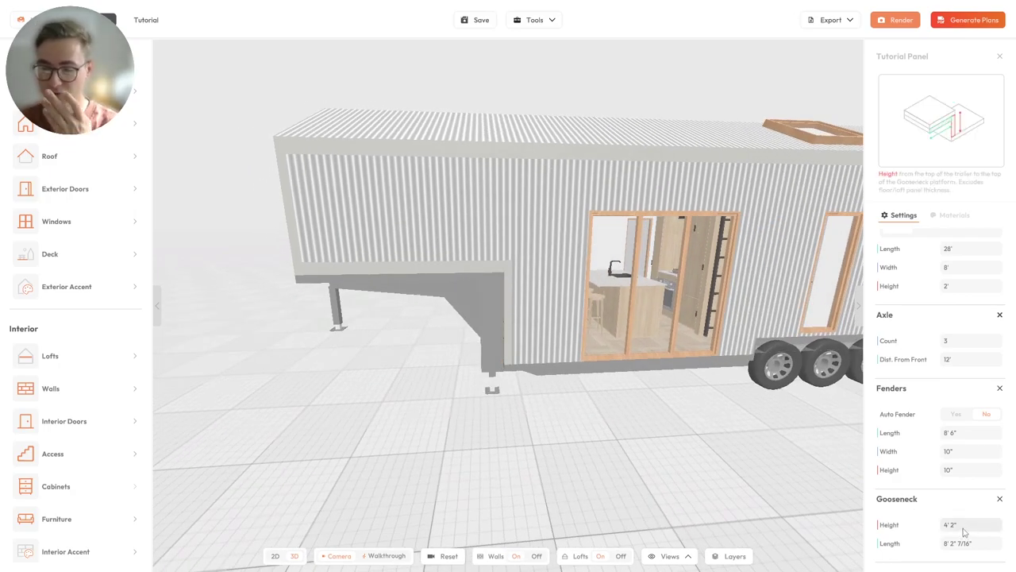
triple_click(959, 526)
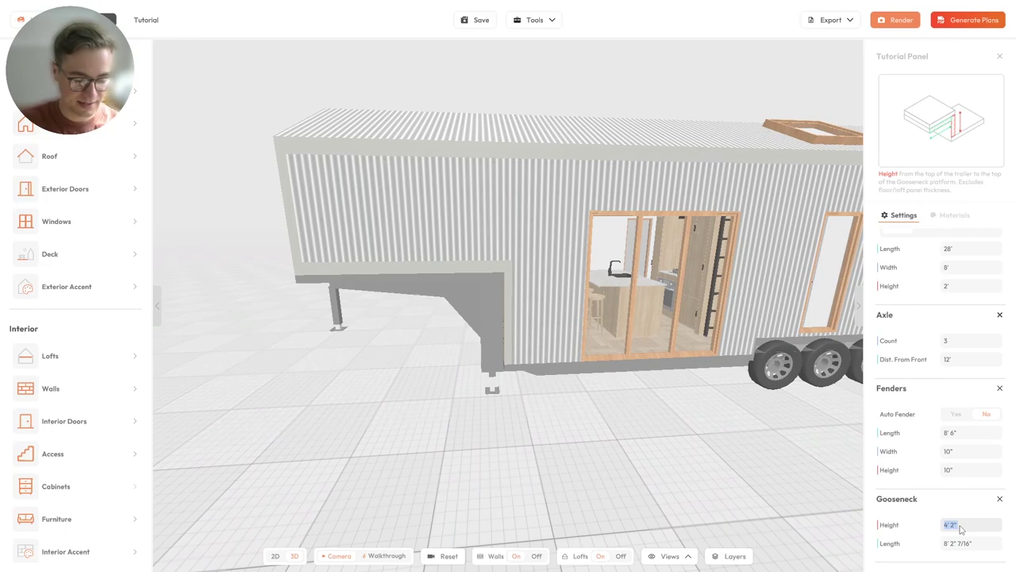
text(4')
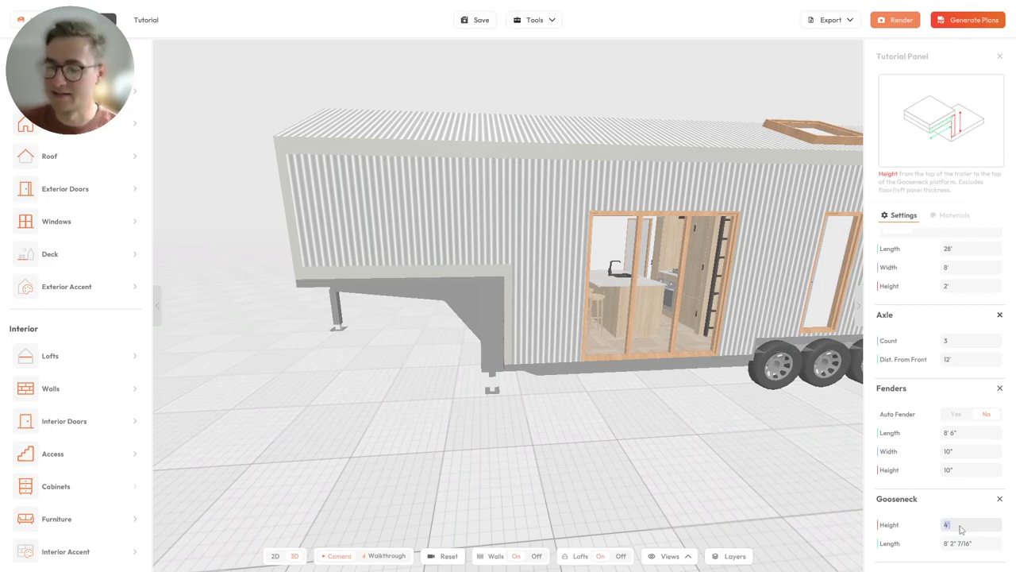
Examine the gooseneck's vertical section from the top of the trailer deck up to the raised platform.
scroll(518, 368, up, 5)
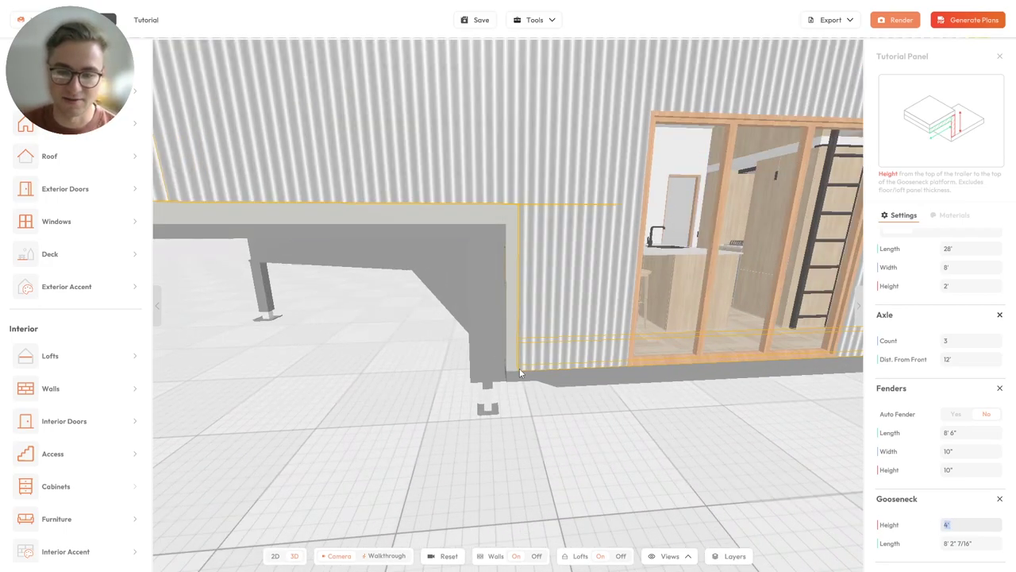
scroll(516, 372, up, 3)
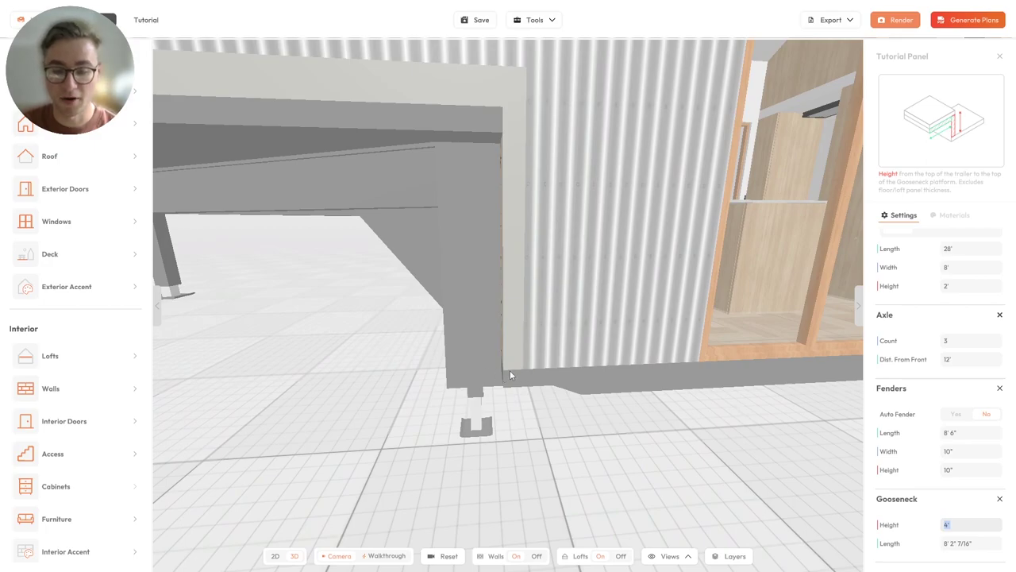
scroll(512, 368, down, 3)
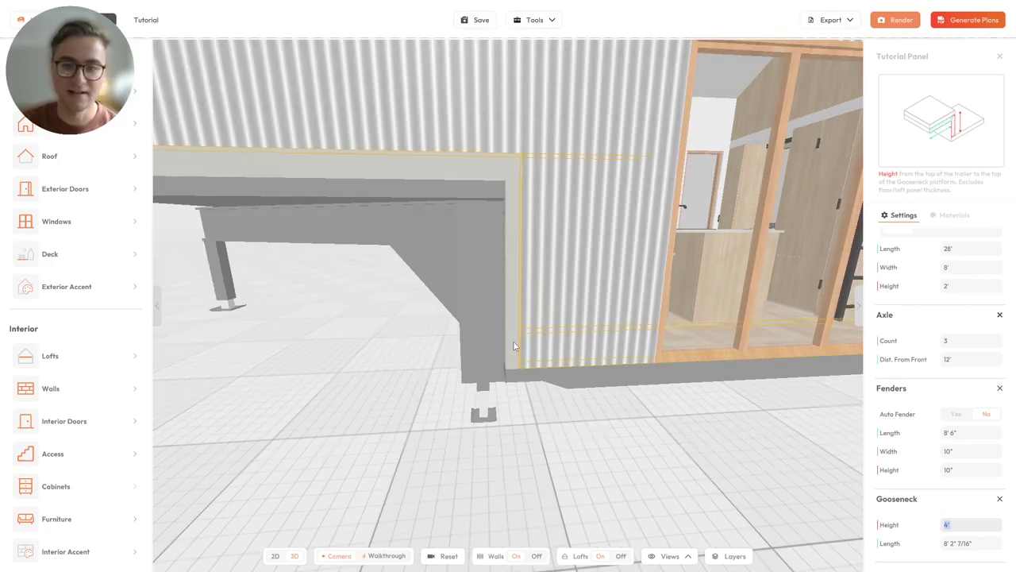
drag(472, 226, 422, 249)
scroll(506, 190, down, 2)
scroll(497, 191, up, 2)
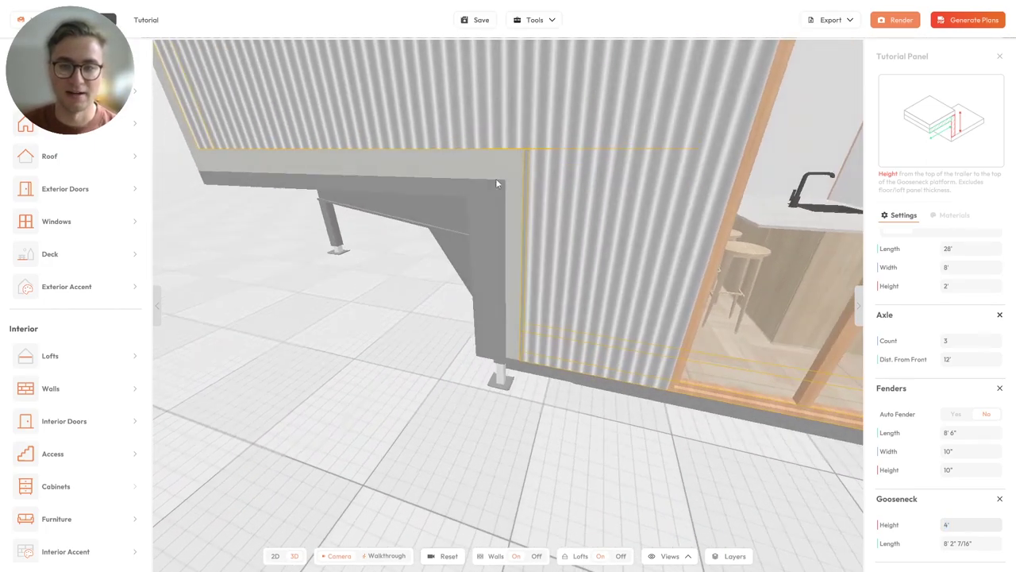
drag(503, 180, 500, 181)
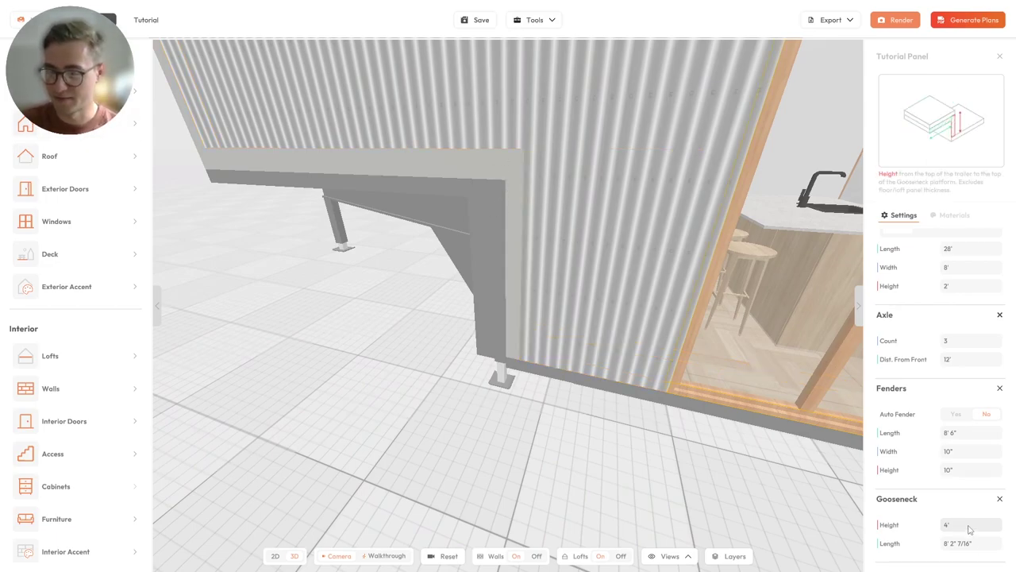
scroll(512, 353, up, 5)
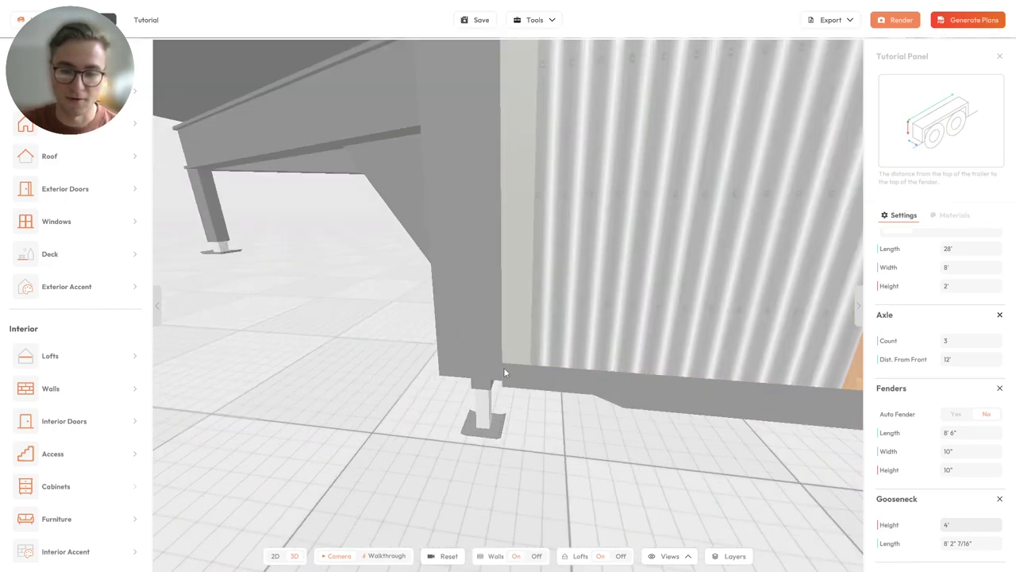
scroll(505, 361, down, 5)
drag(505, 209, 473, 262)
scroll(562, 297, down, 3)
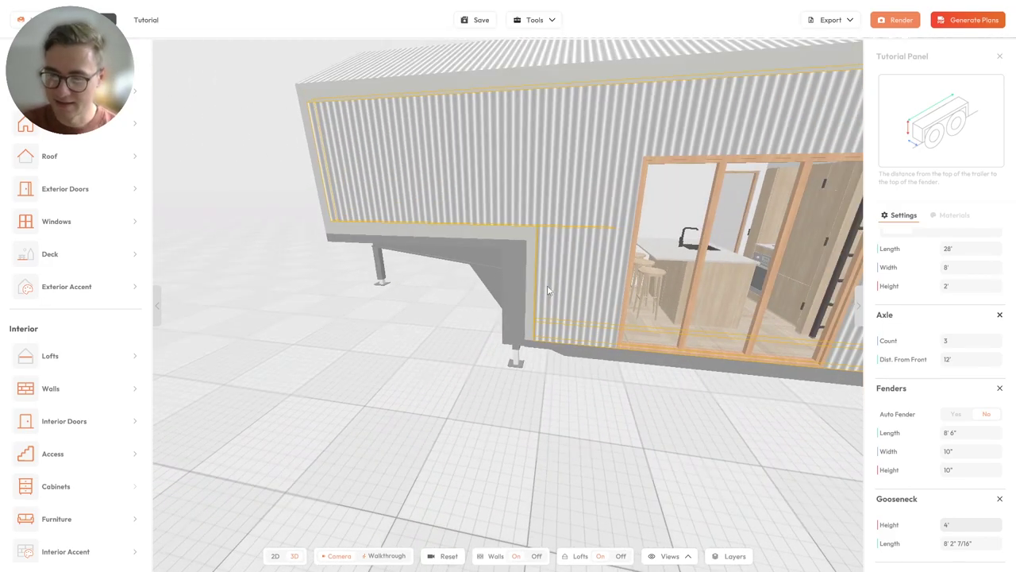
Set the gooseneck platform's length to 6'.
drag(547, 291, 639, 322)
drag(944, 546, 973, 547)
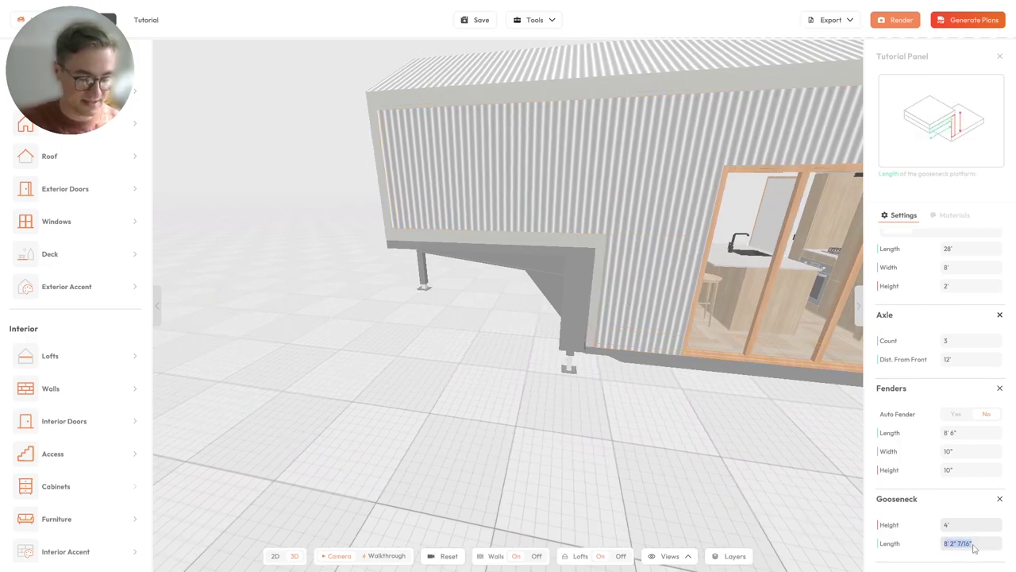
text(8)
key(Return)
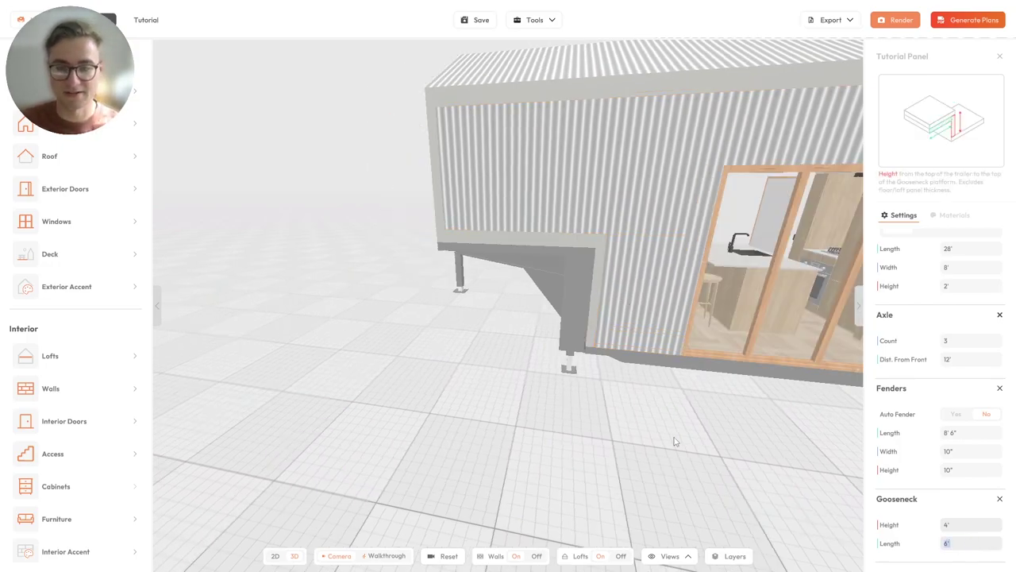
Examine the gooseneck platform's length and its underside from the side and from the front of the house.
drag(540, 345, 579, 285)
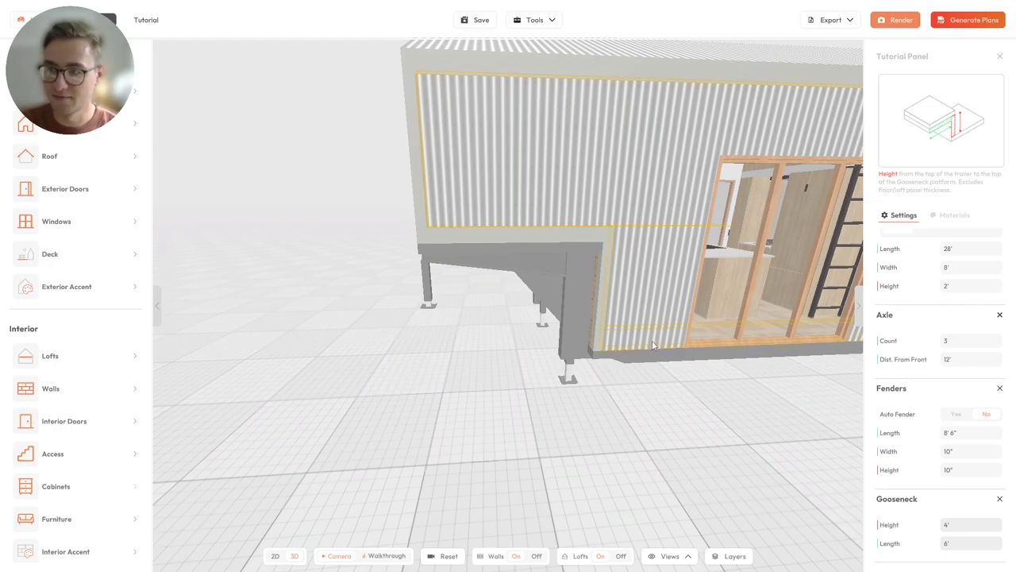
drag(652, 345, 567, 230)
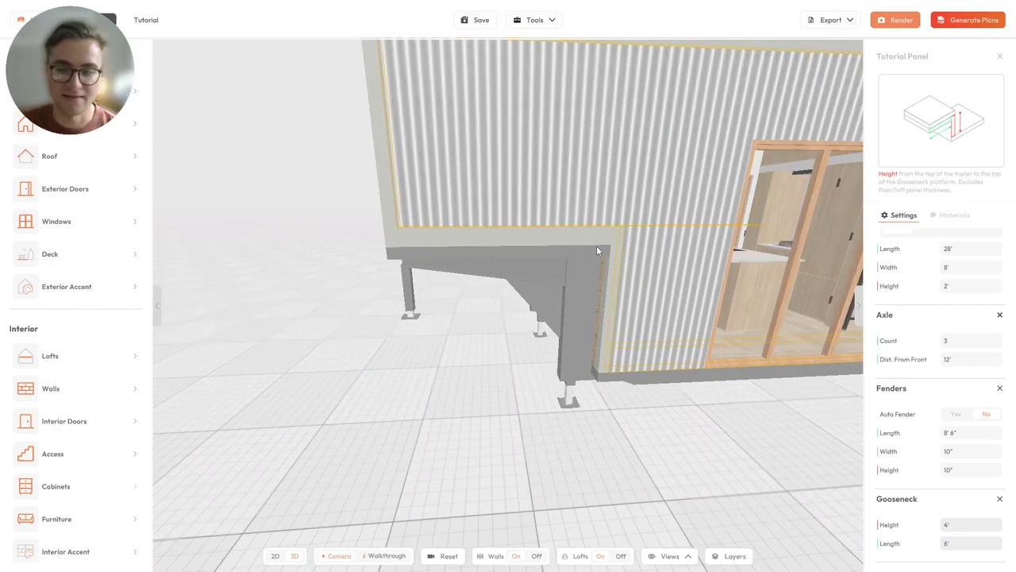
scroll(603, 248, up, 5)
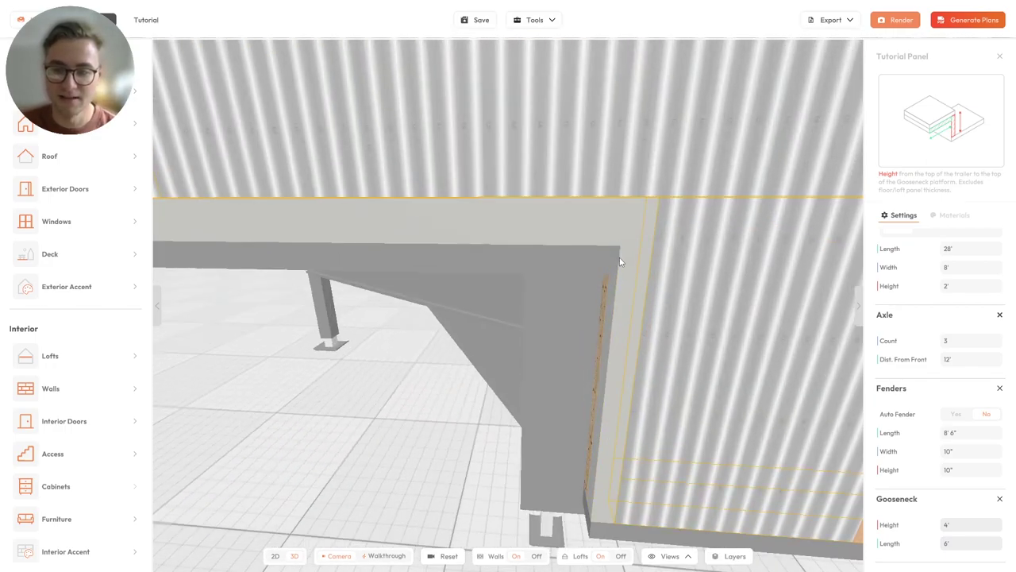
scroll(619, 246, down, 5)
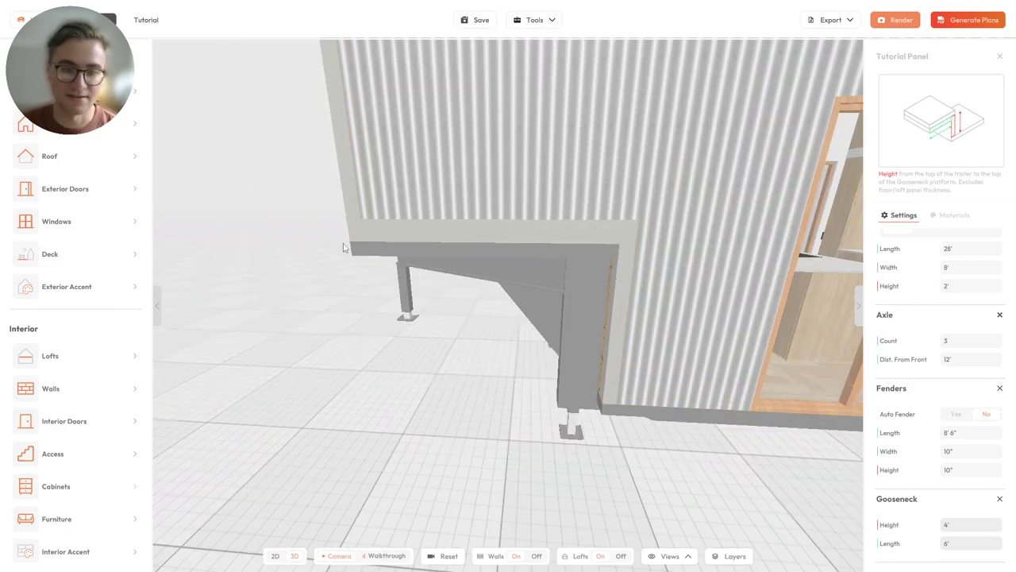
drag(308, 231, 466, 260)
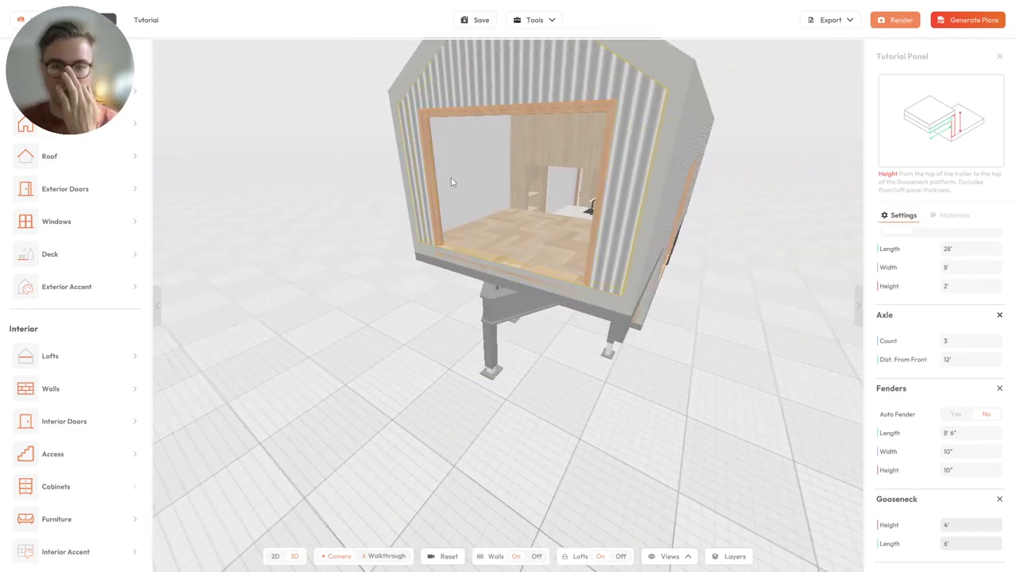
drag(537, 271, 586, 181)
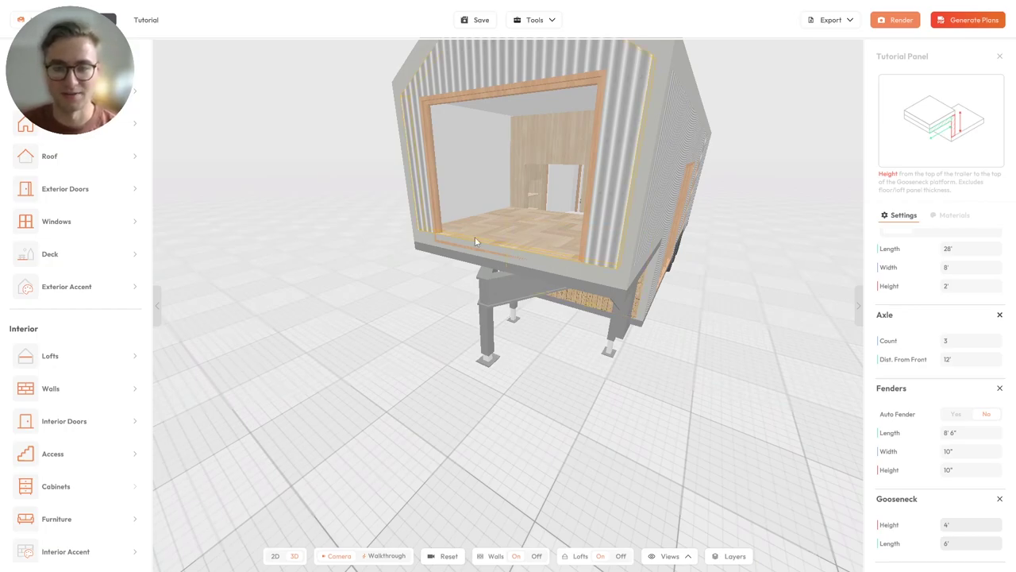
mouse_move(569, 260)
mouse_down()
mouse_move(513, 241)
mouse_move(565, 243)
mouse_up()
scroll(913, 313, up, 2)
Change the foundation type to Flat Deck Trailer, and view the overhanging front of the house above the hitch.
click(941, 285)
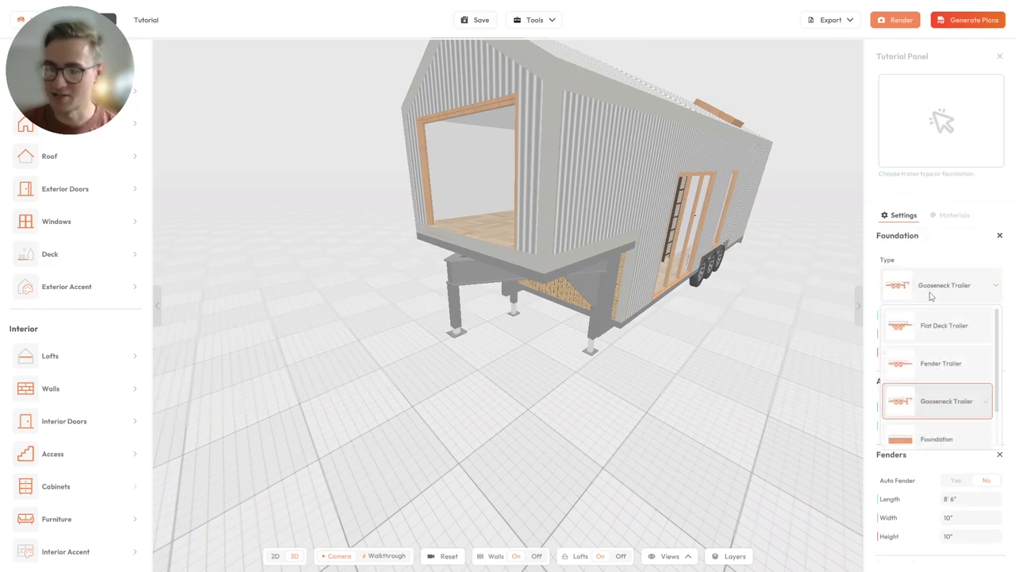
scroll(917, 348, down, 1)
scroll(917, 348, up, 2)
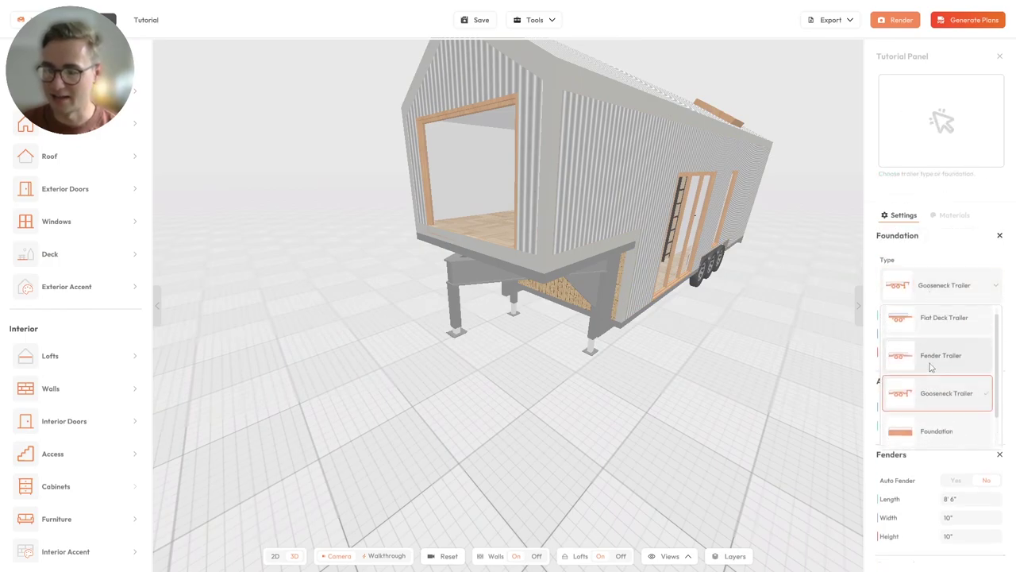
click(919, 324)
drag(787, 340, 620, 311)
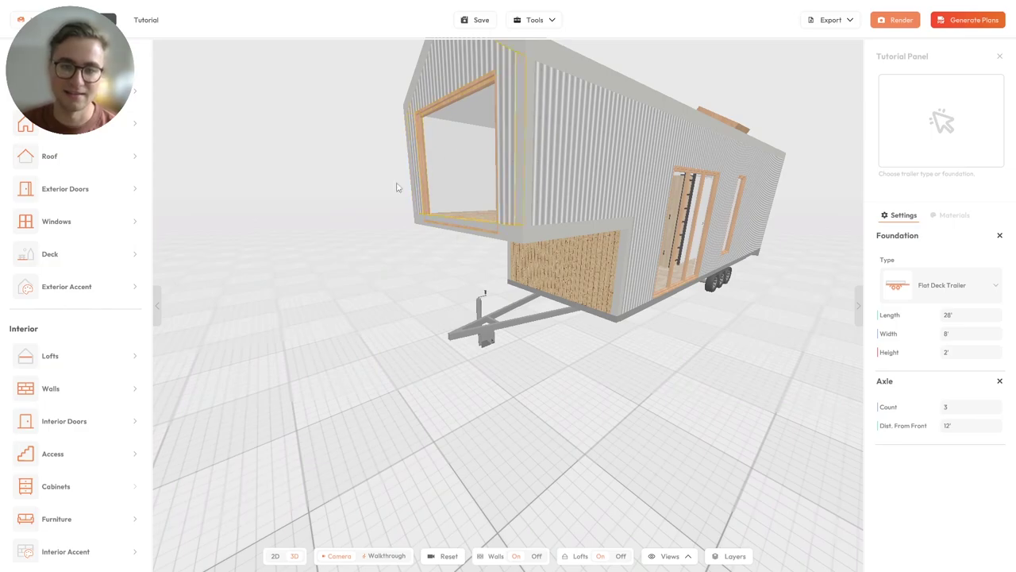
scroll(490, 246, down, 3)
drag(451, 217, 449, 228)
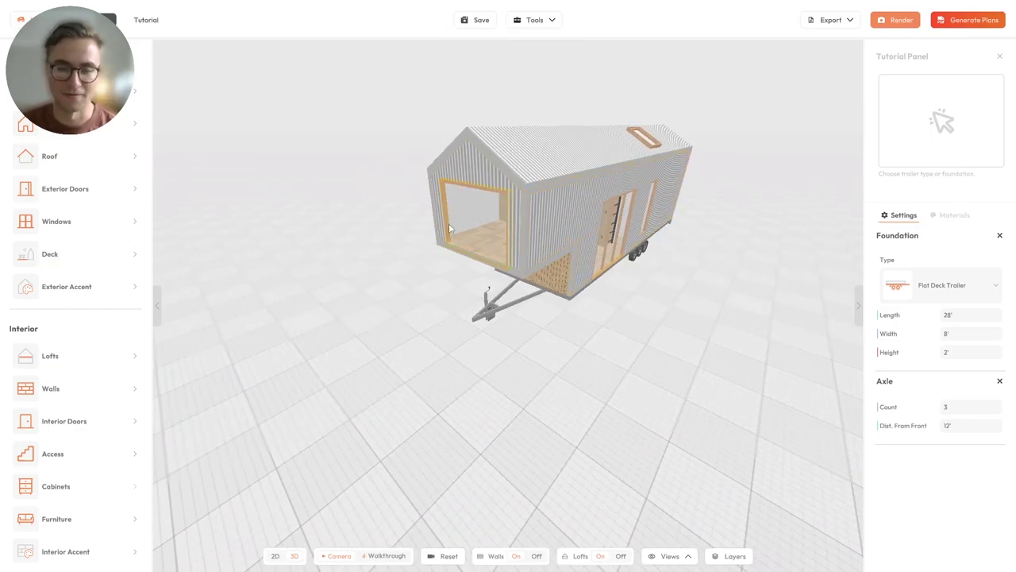
Change the shell's front end type to Standard.
click(99, 134)
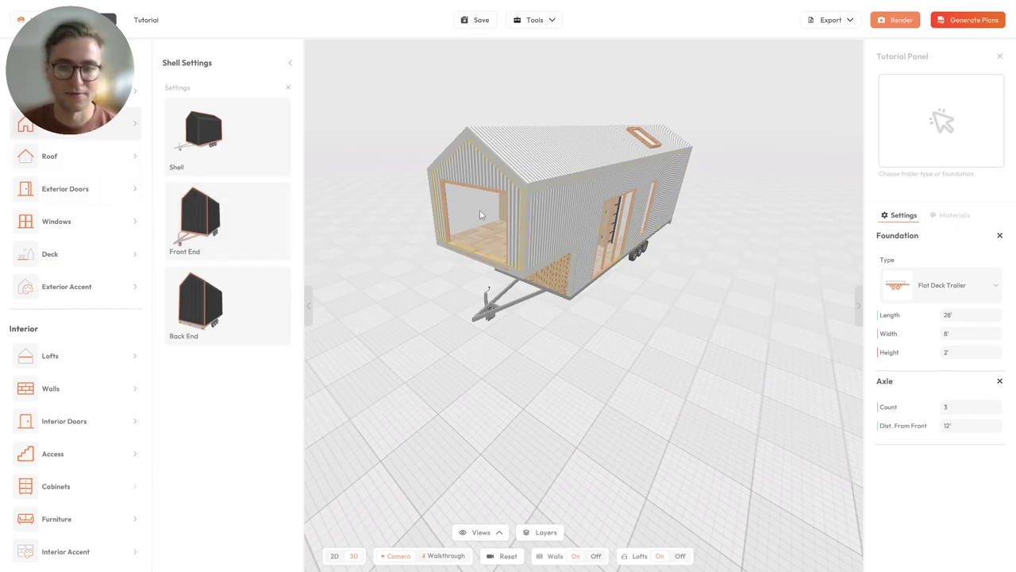
click(185, 227)
click(944, 308)
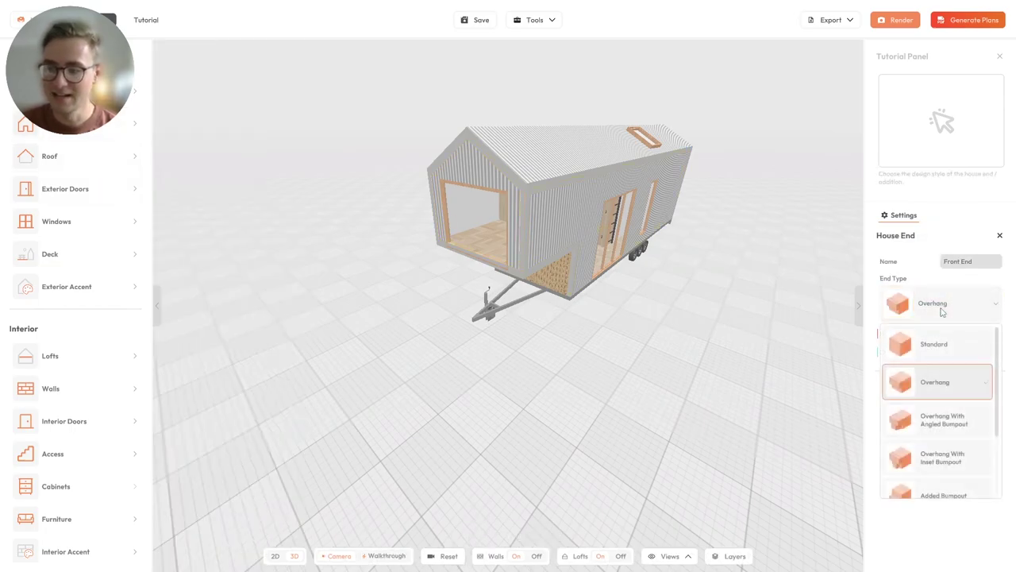
click(933, 349)
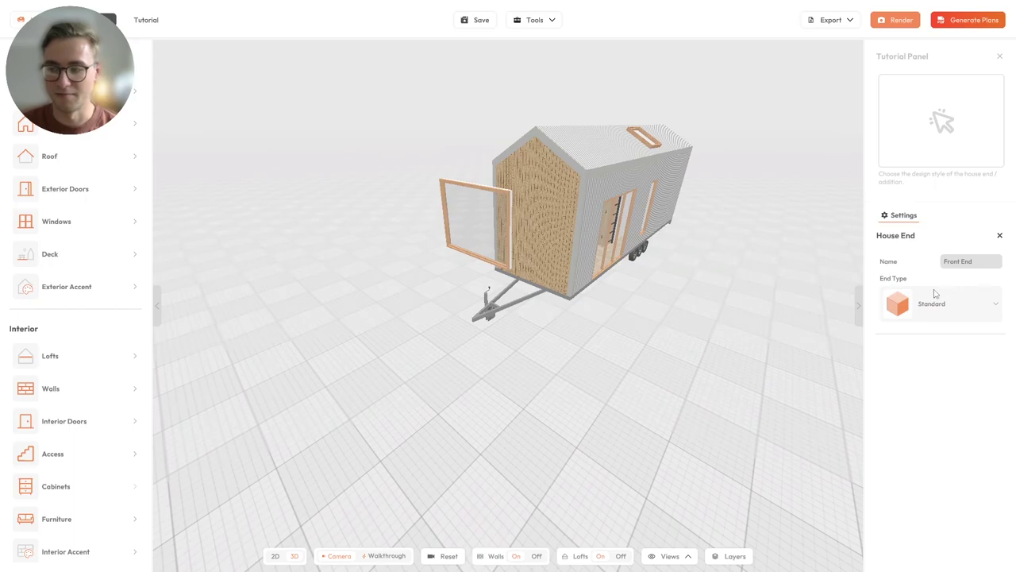
drag(481, 230, 640, 215)
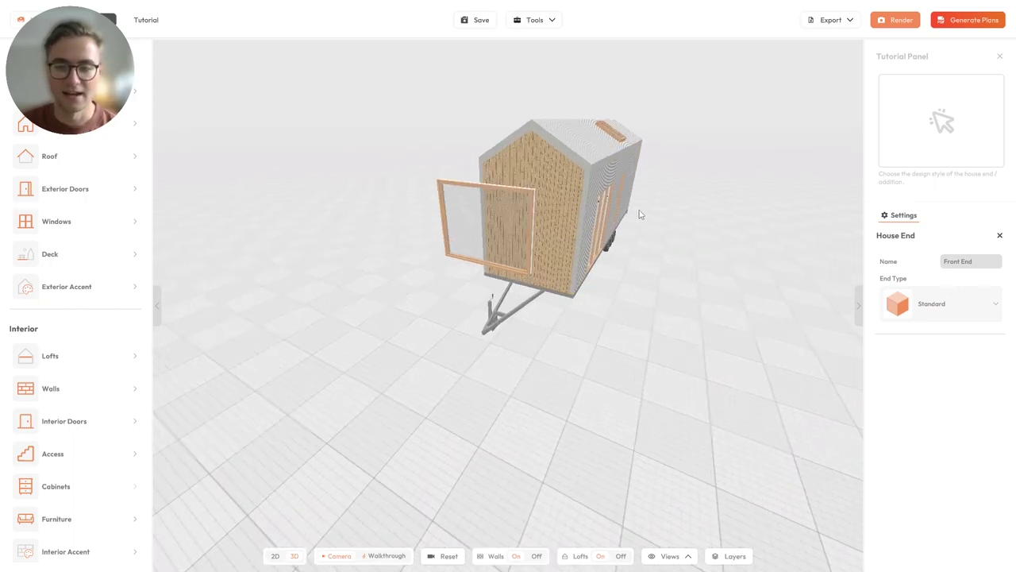
Move the floating front window onto the house's front wall, roughly centred between its sides.
scroll(547, 249, up, 2)
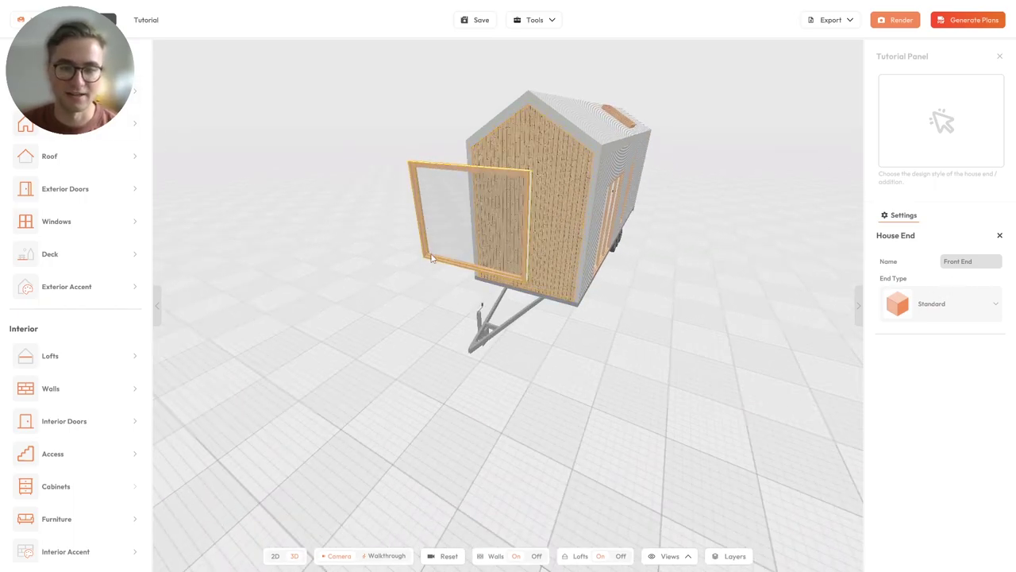
click(433, 258)
drag(429, 260, 482, 270)
scroll(515, 236, up, 3)
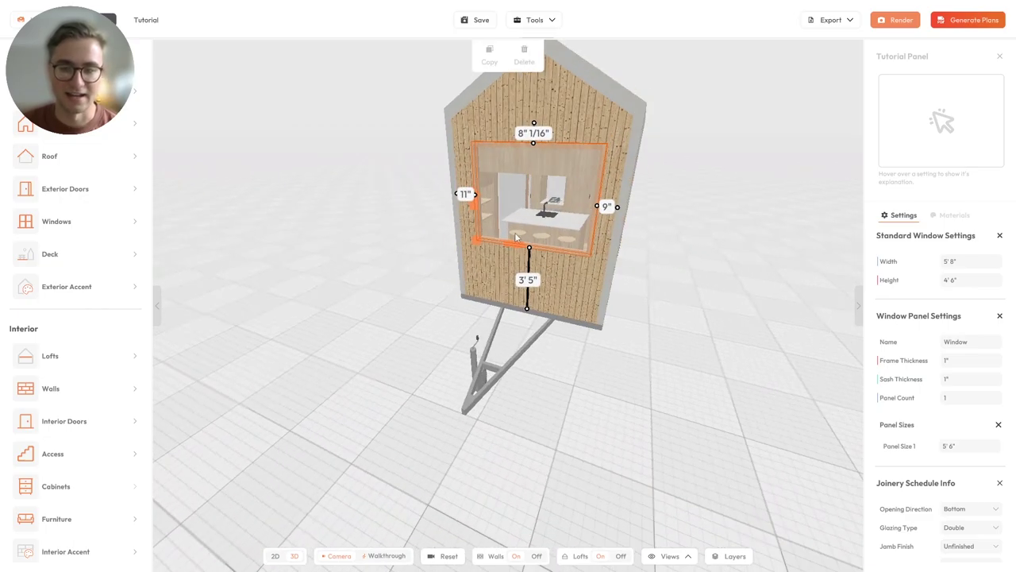
drag(516, 236, 193, 169)
Change the foundation type to Foundation, and review its length, width and height settings against the base of the house.
click(374, 245)
click(546, 165)
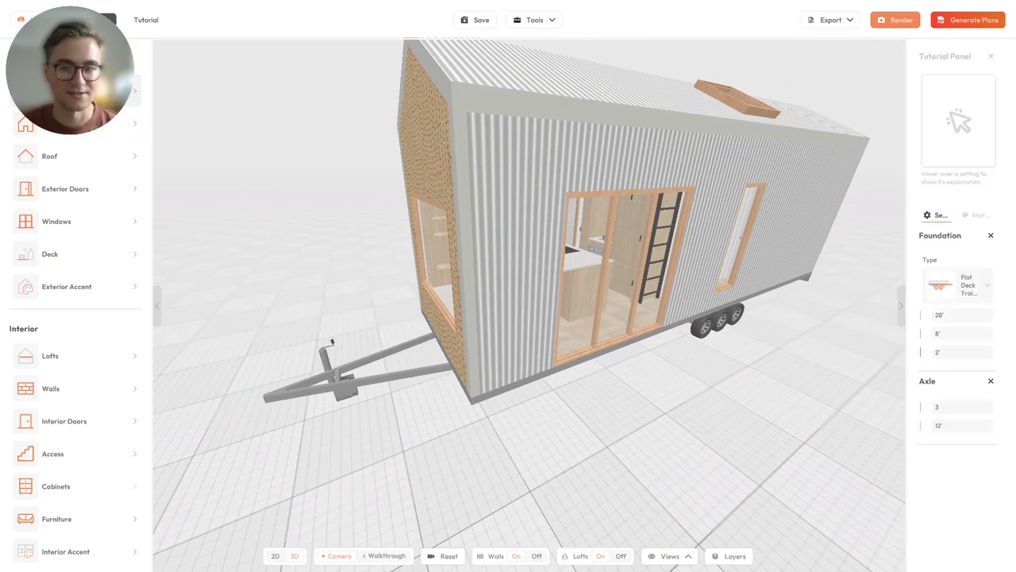
click(944, 291)
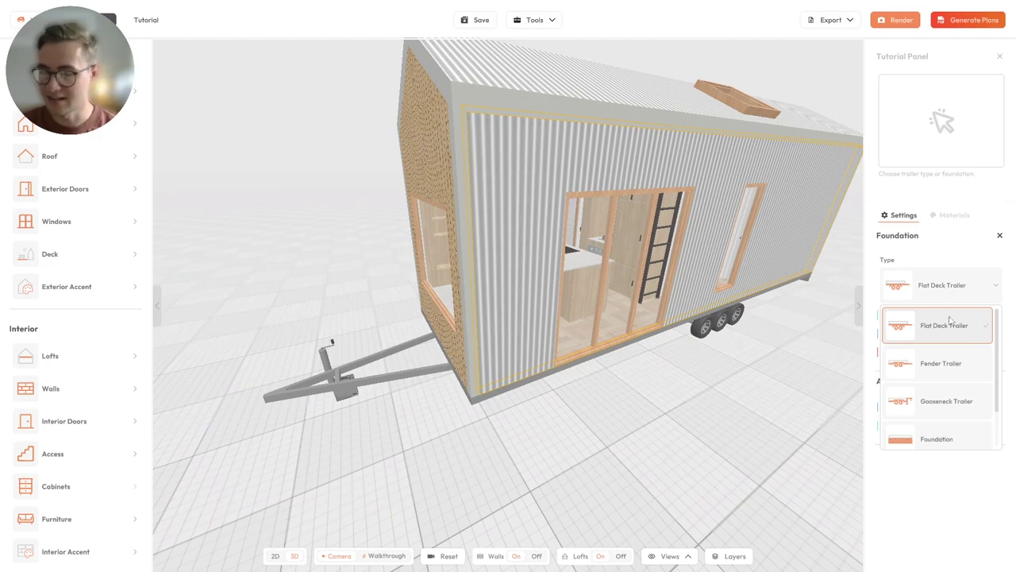
scroll(950, 341, down, 1)
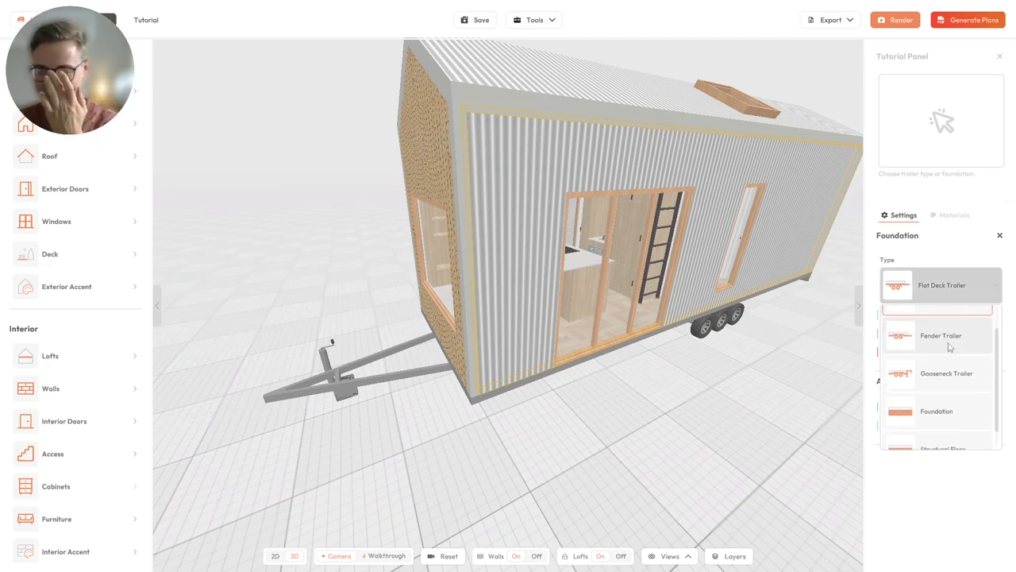
click(939, 405)
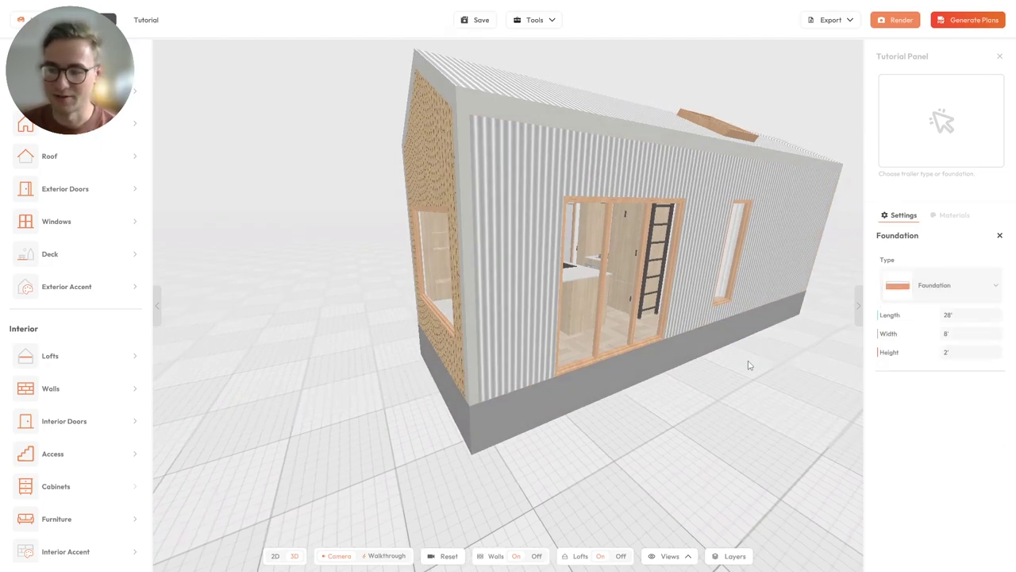
drag(748, 361, 801, 409)
right_drag(821, 408, 773, 349)
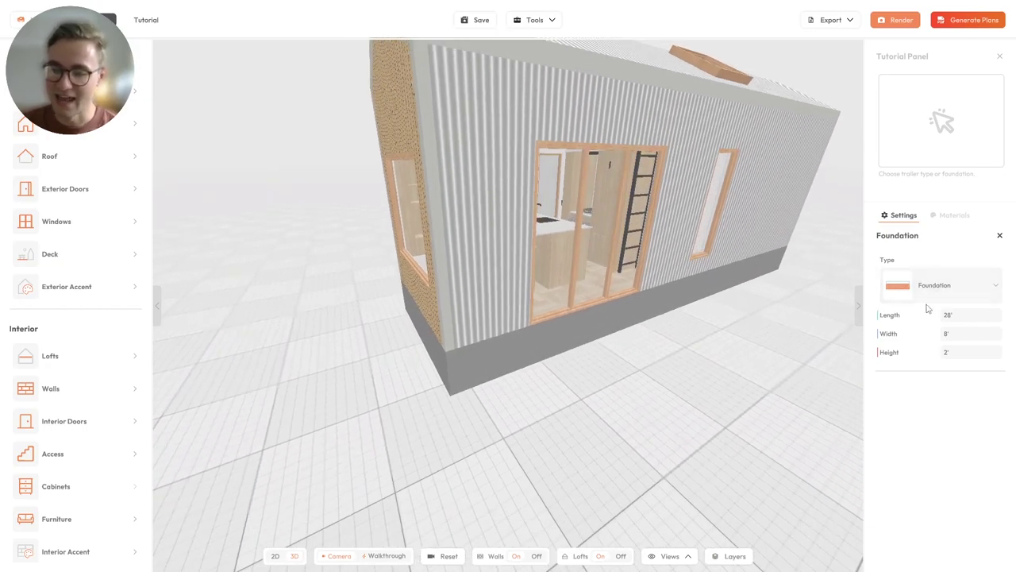
mouse_move(921, 314)
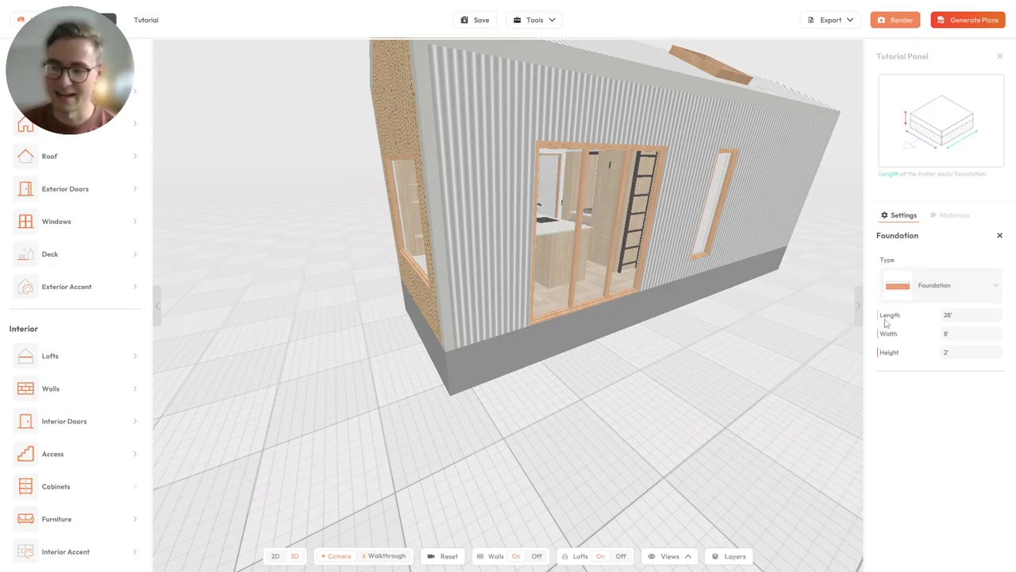
mouse_move(878, 360)
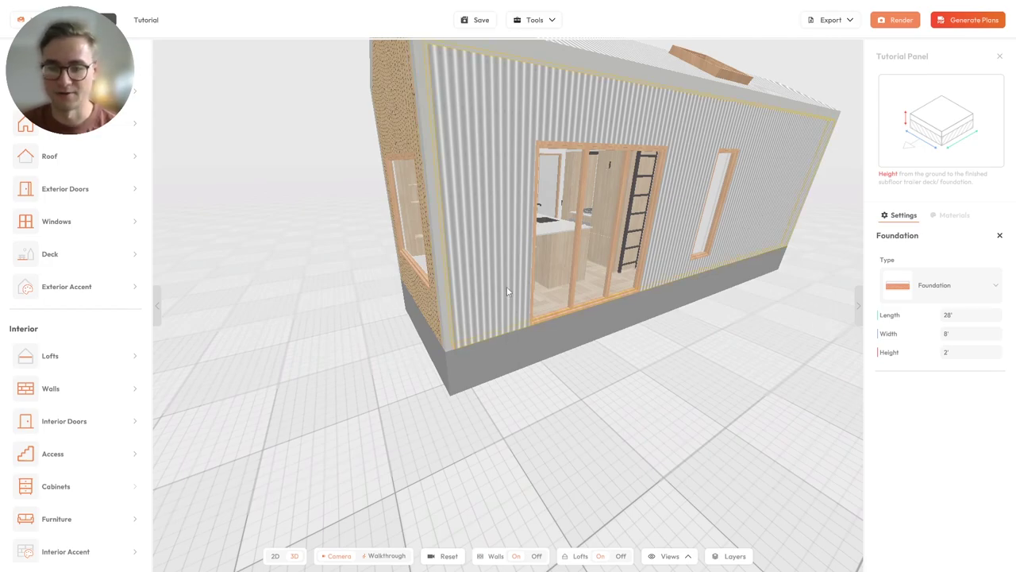
drag(553, 334, 611, 316)
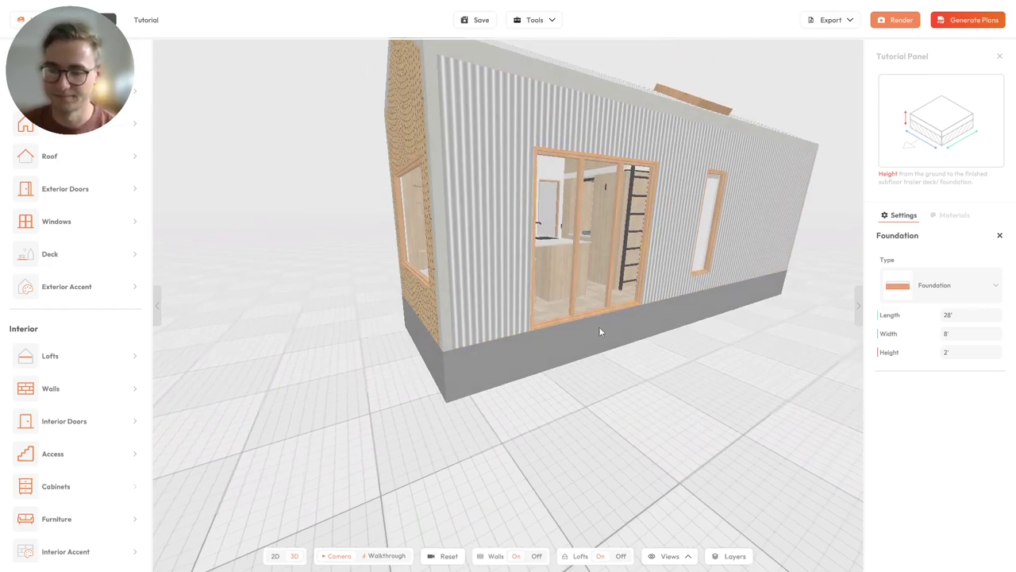